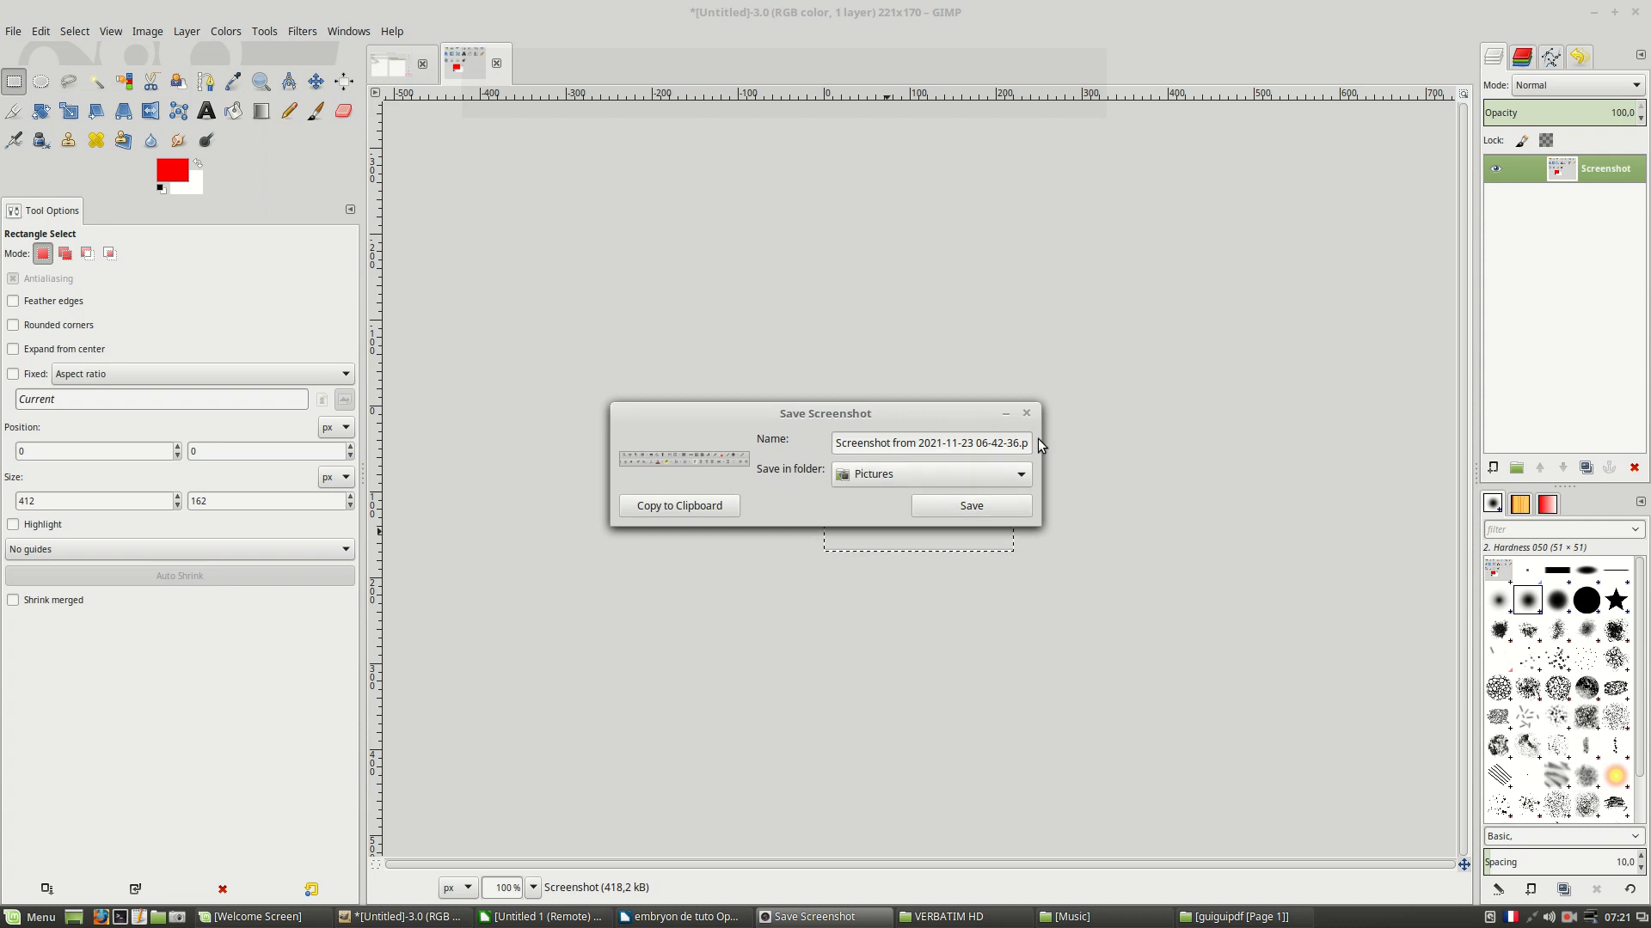
Dismiss the unsaved screenshot dialog and capture the toolbox icons and colour swatches as a new region screenshot, about 424 × 151 px
{"action": "left_click", "coordinate": [1027, 414]}
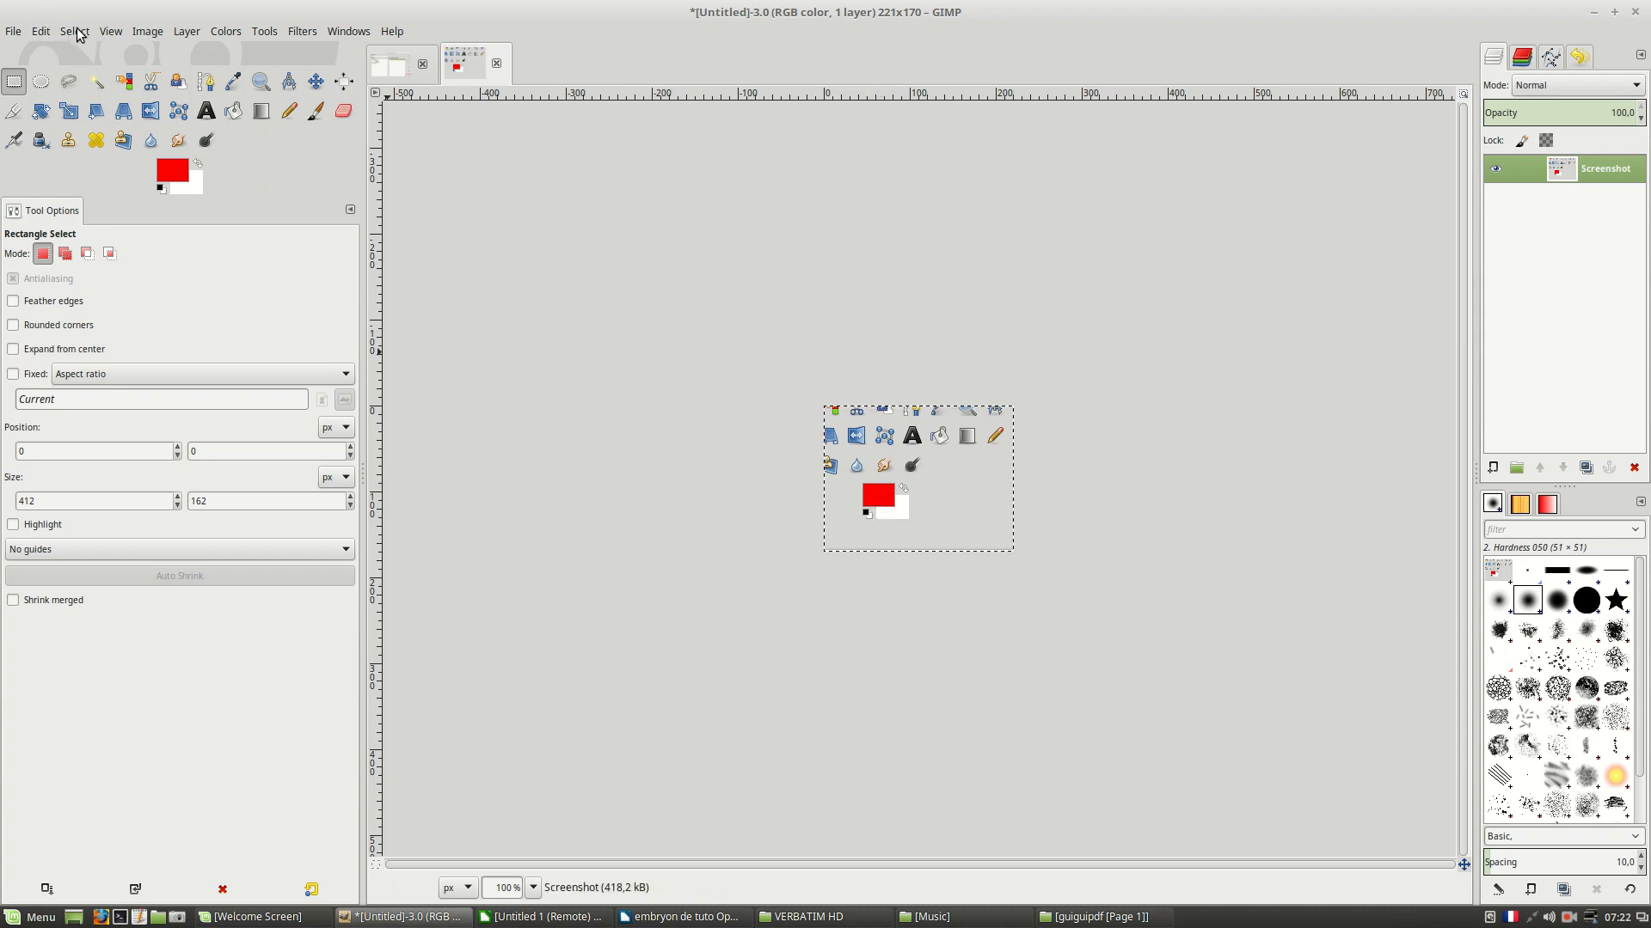
{"action": "left_click", "coordinate": [13, 35]}
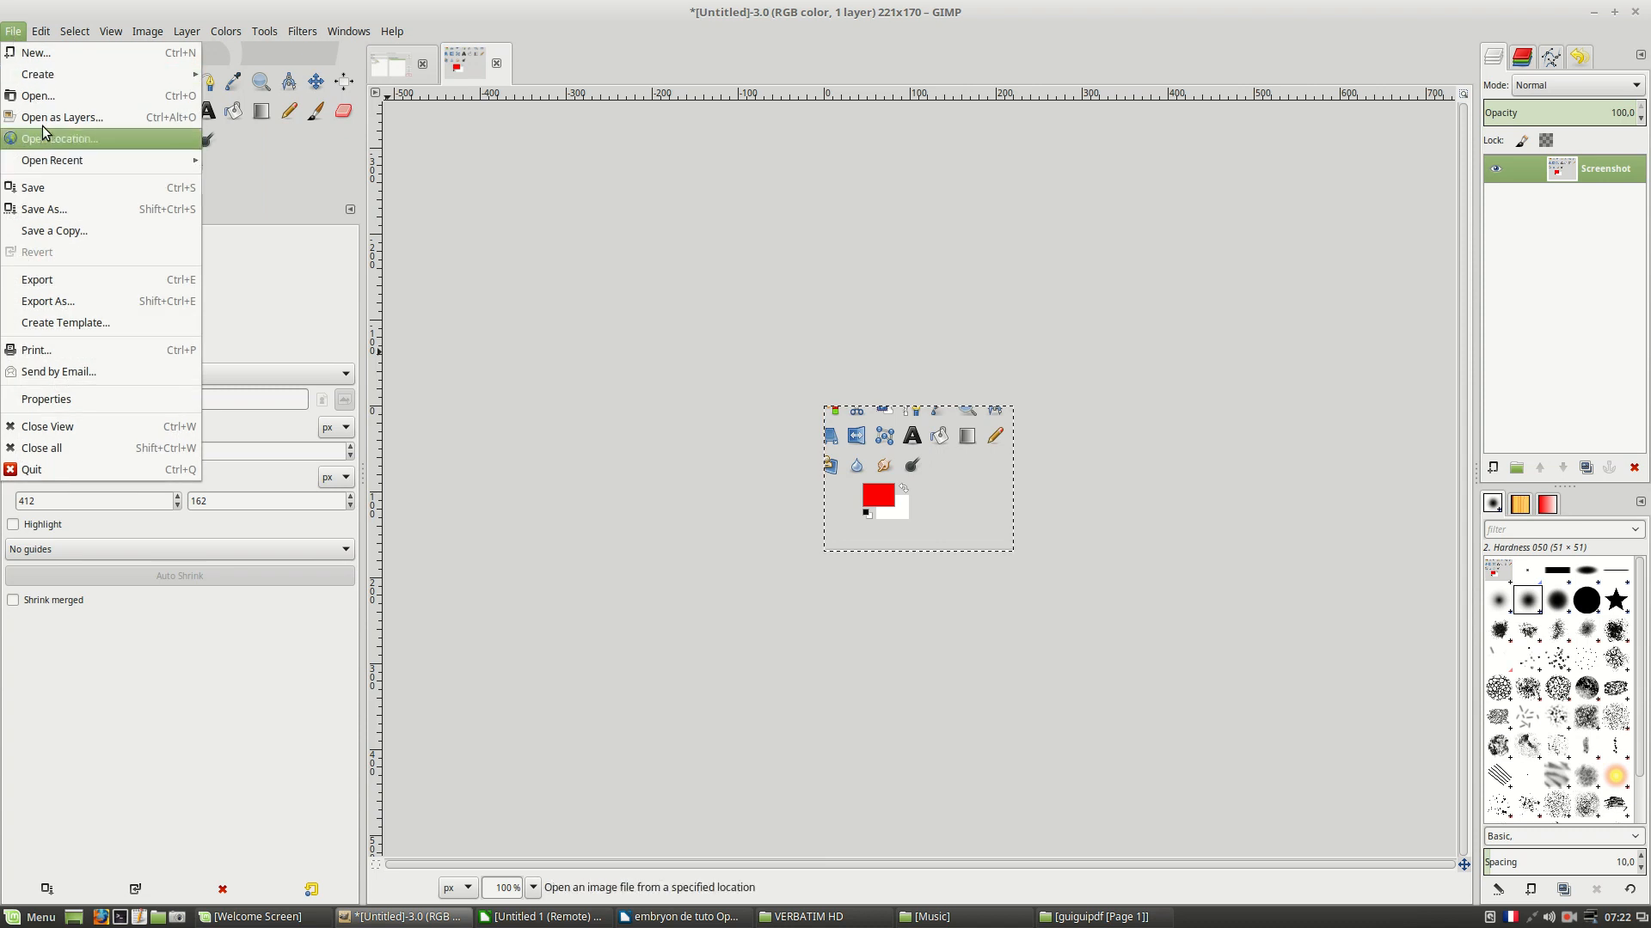
{"action": "mouse_move", "coordinate": [53, 76]}
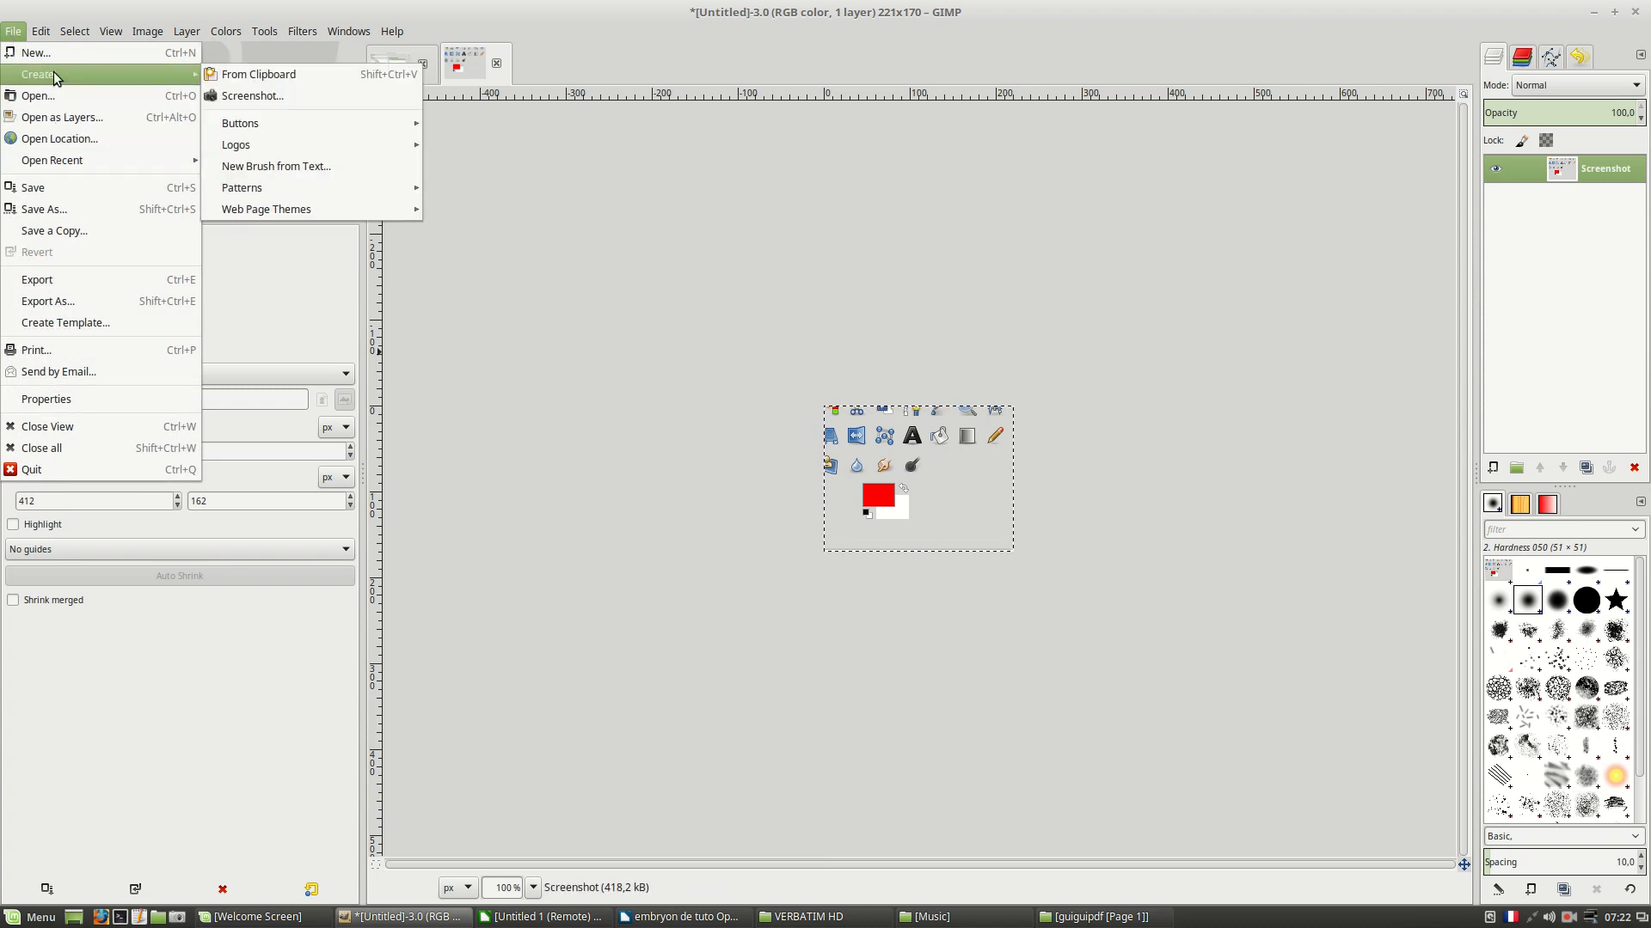
{"action": "left_click", "coordinate": [298, 95]}
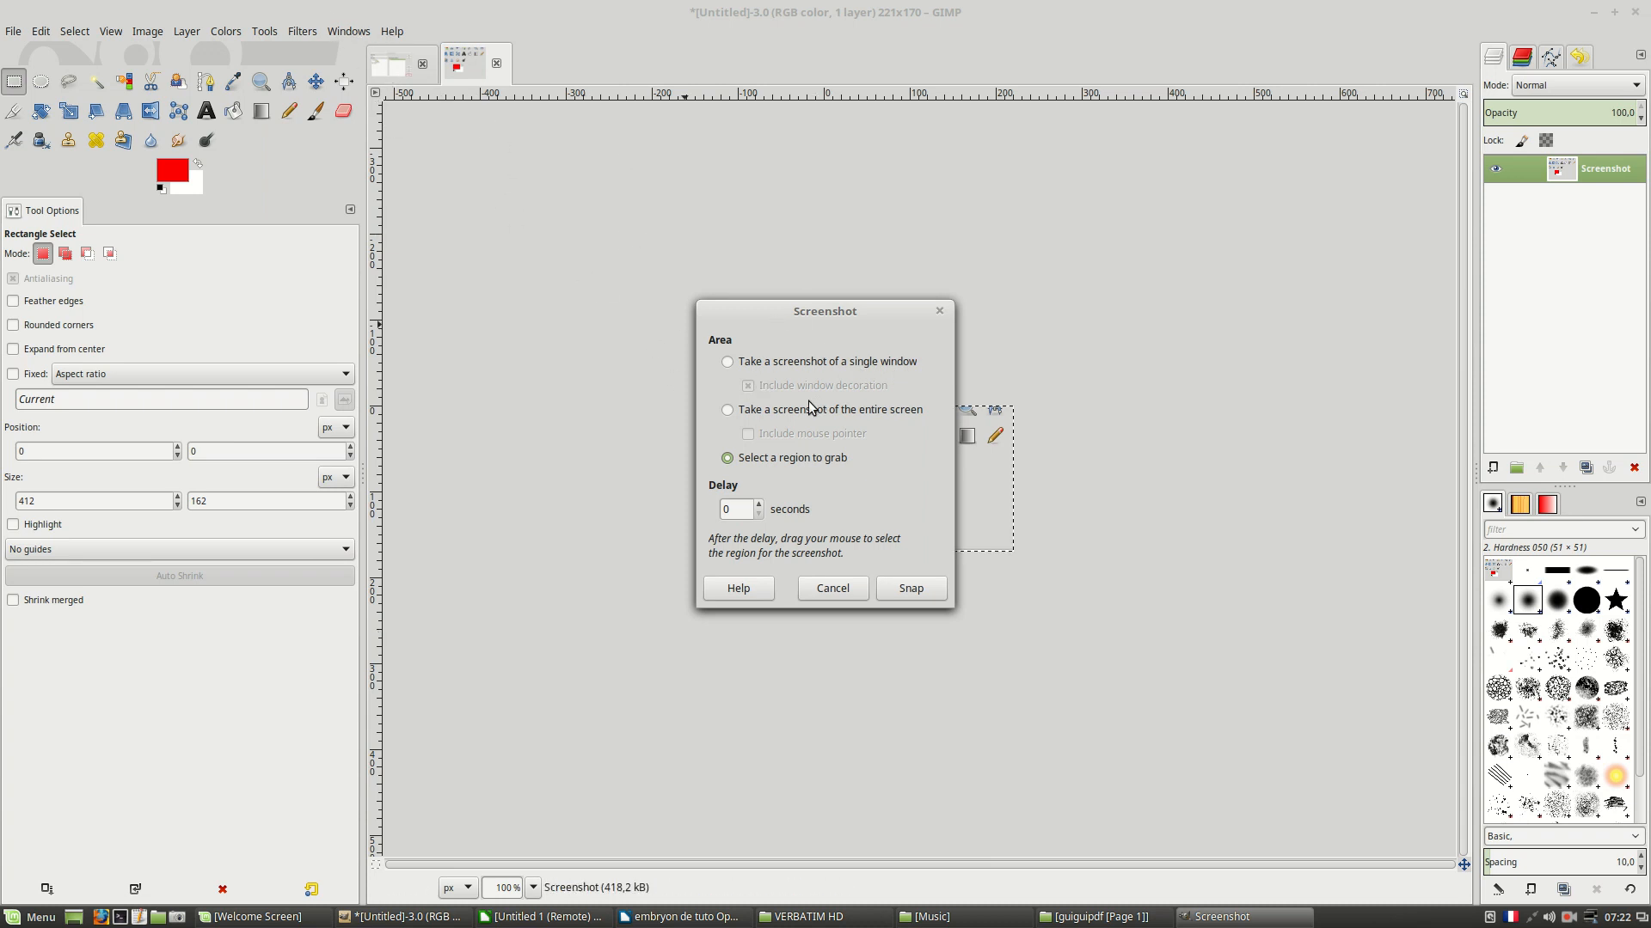
{"action": "left_click_drag", "start_coordinate": [847, 320], "coordinate": [904, 365]}
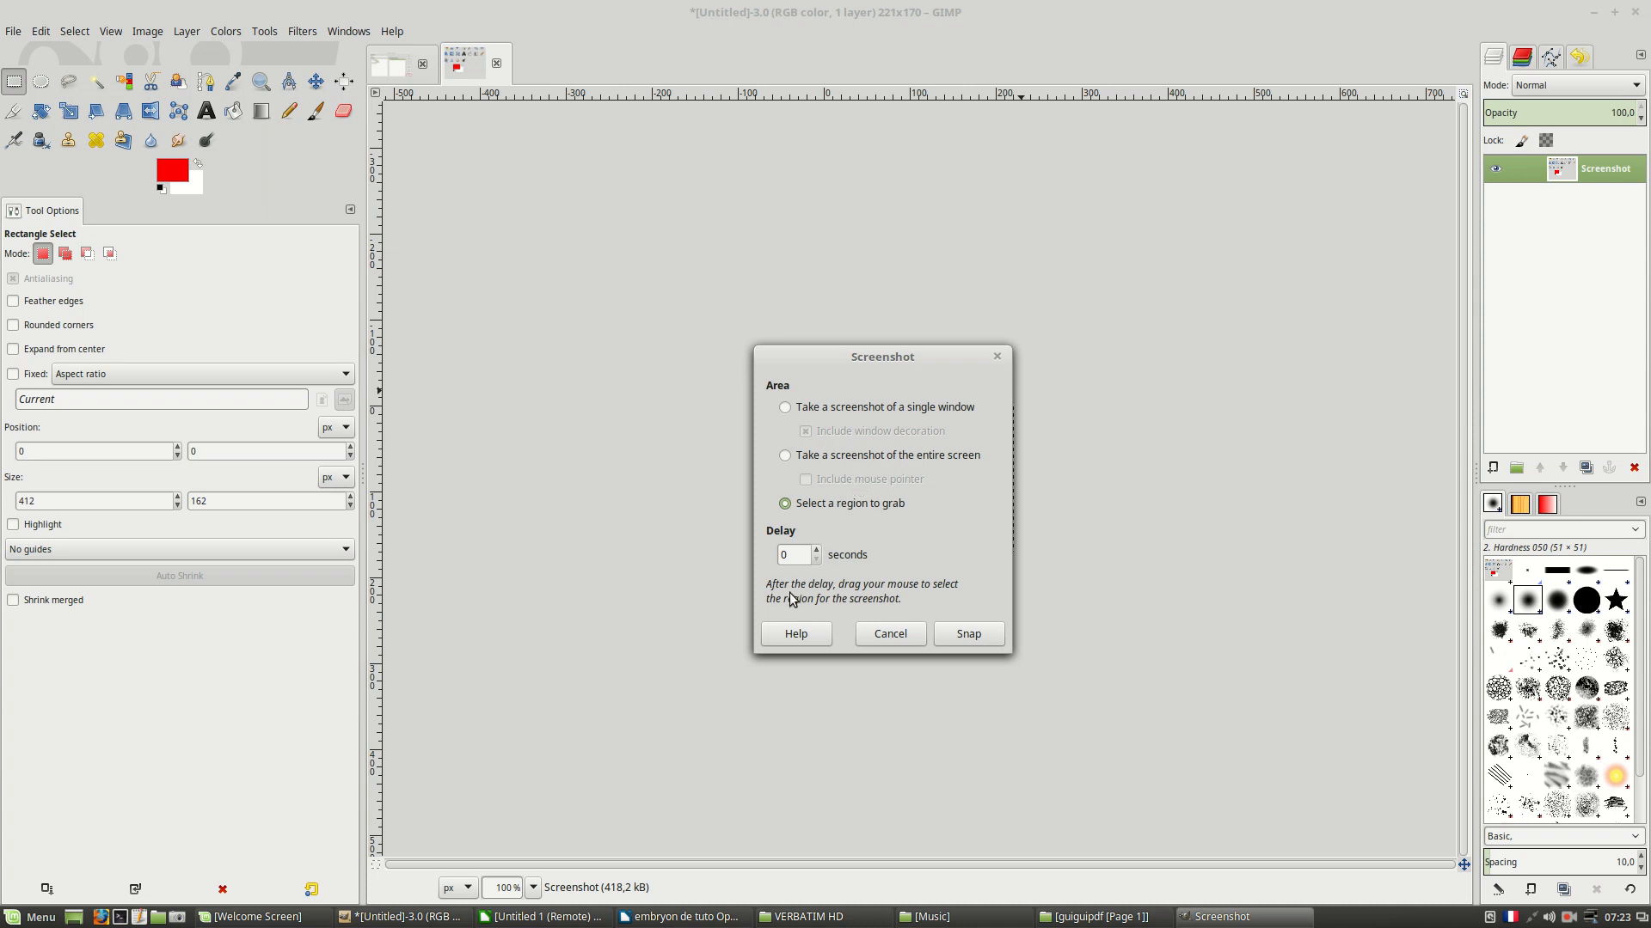
{"action": "left_click", "coordinate": [979, 635]}
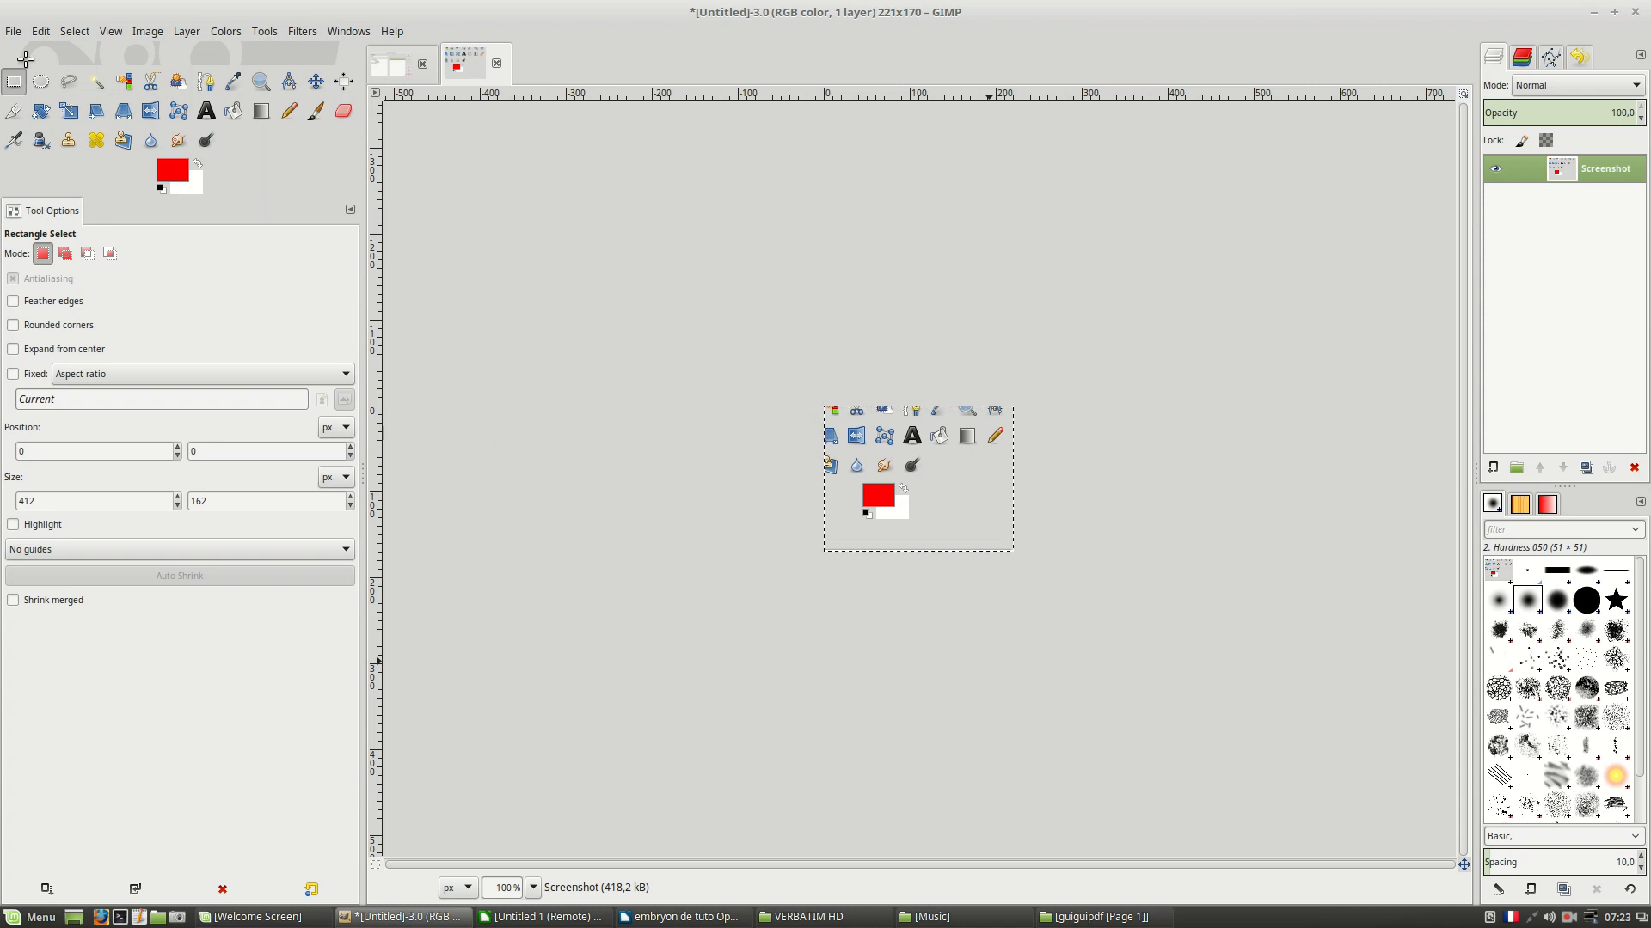
{"action": "left_click_drag", "start_coordinate": [2, 68], "coordinate": [368, 204]}
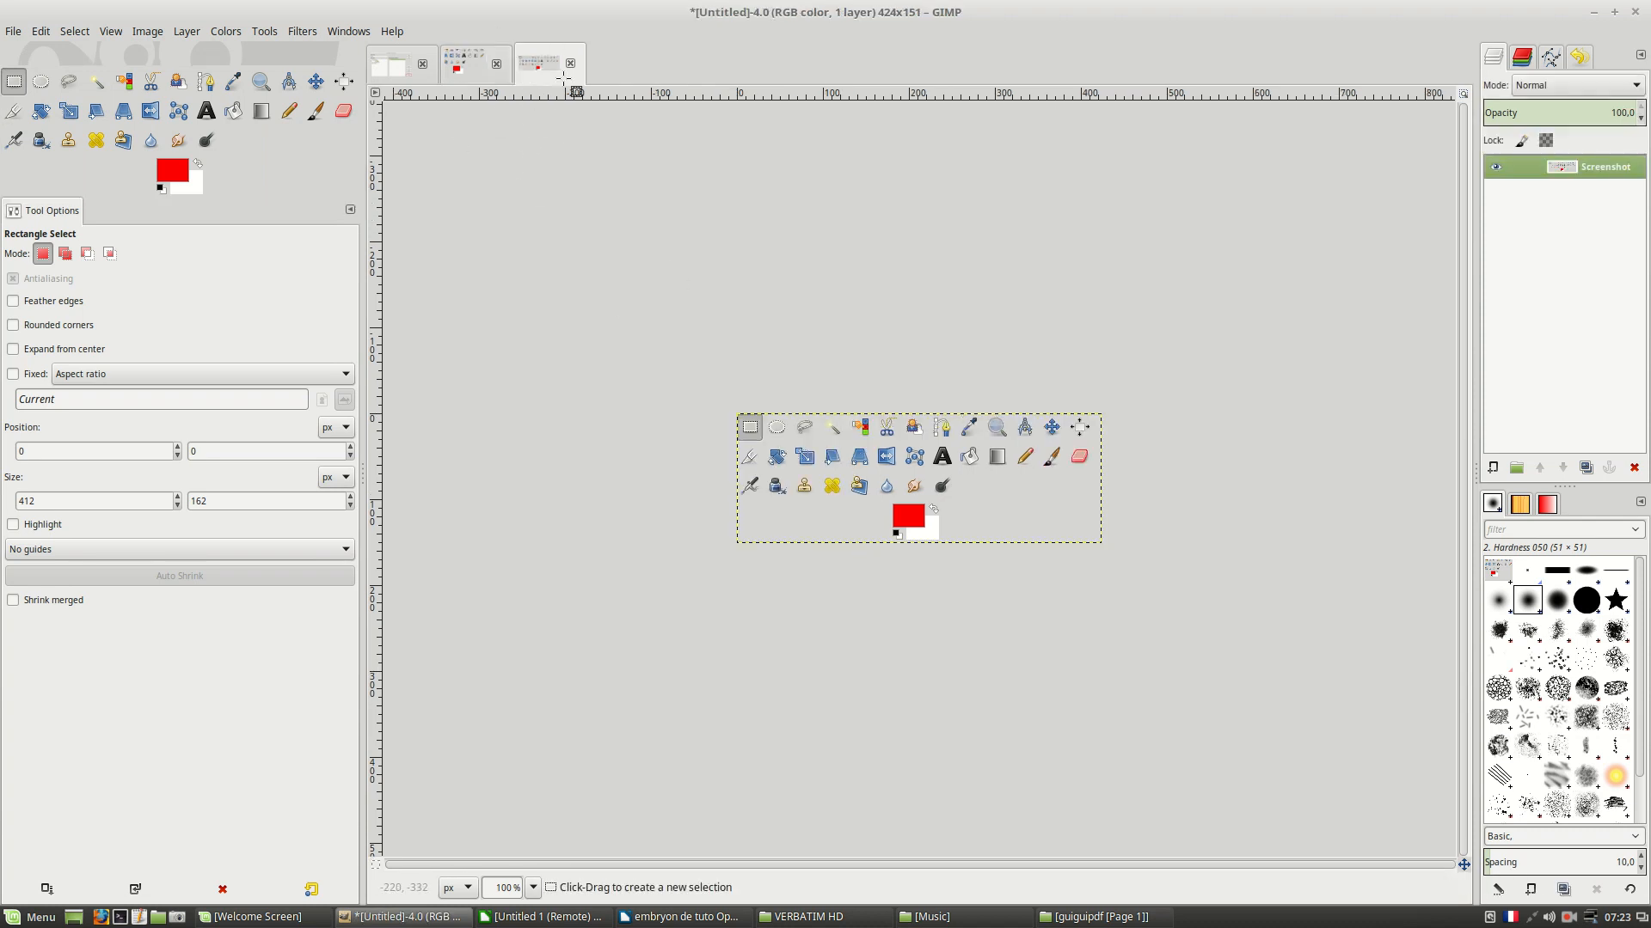
On the new toolbox screenshot, use the Paintbrush to frame the Bucket Fill icon in red and add an arrow labelled 1
{"action": "left_click", "coordinate": [479, 66]}
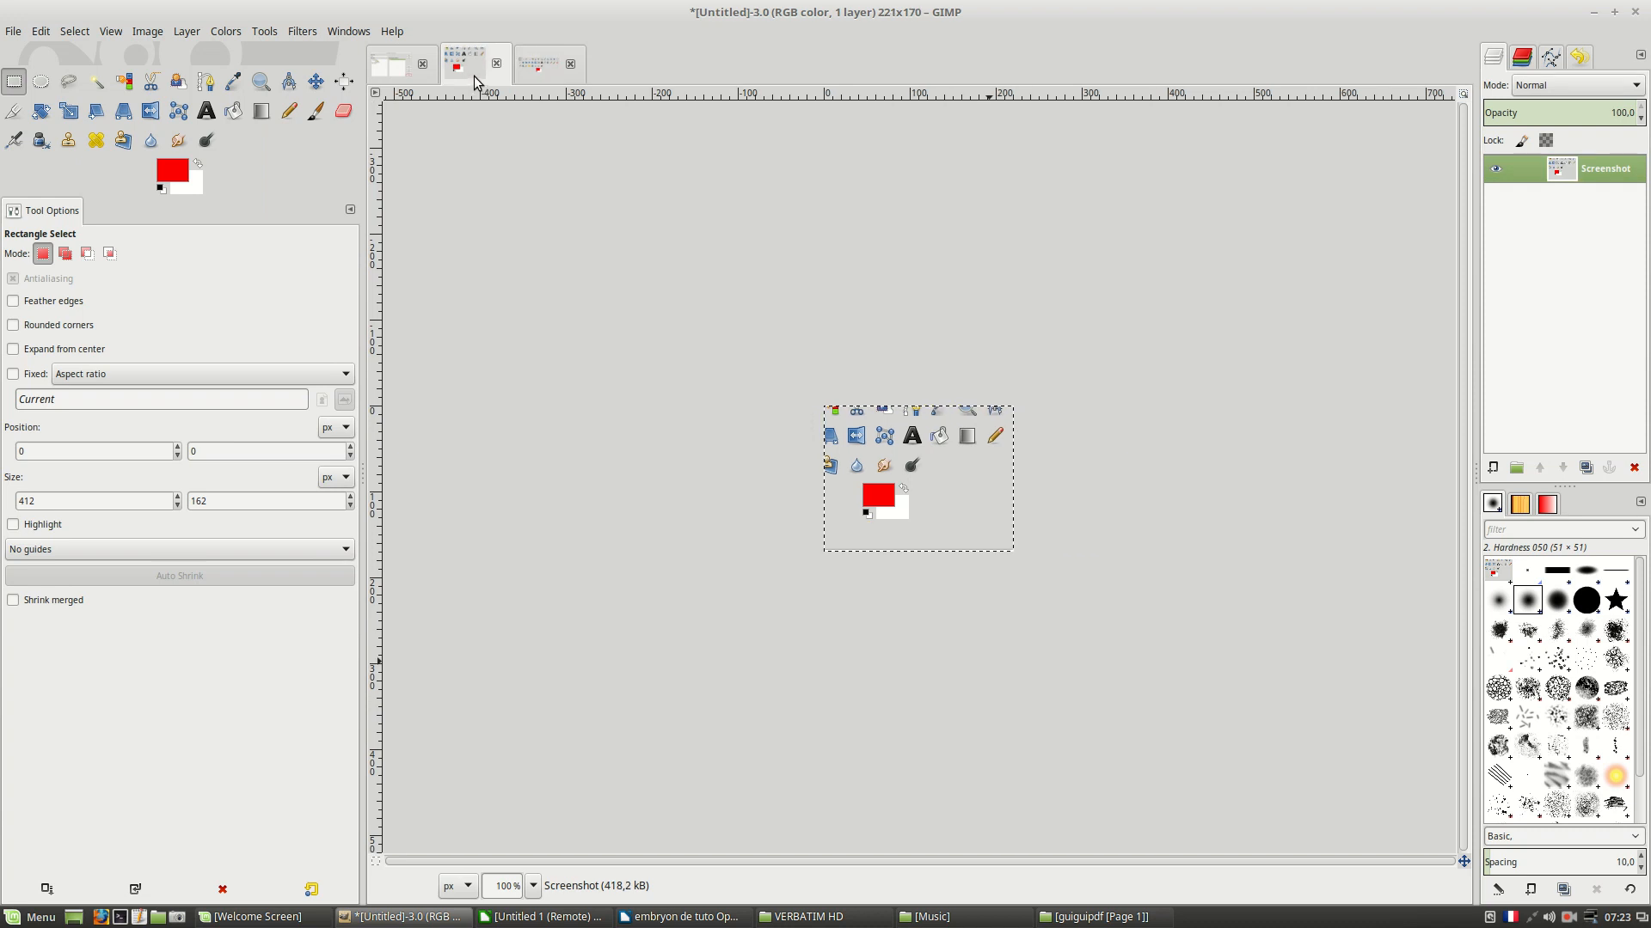
{"action": "left_click", "coordinate": [389, 65]}
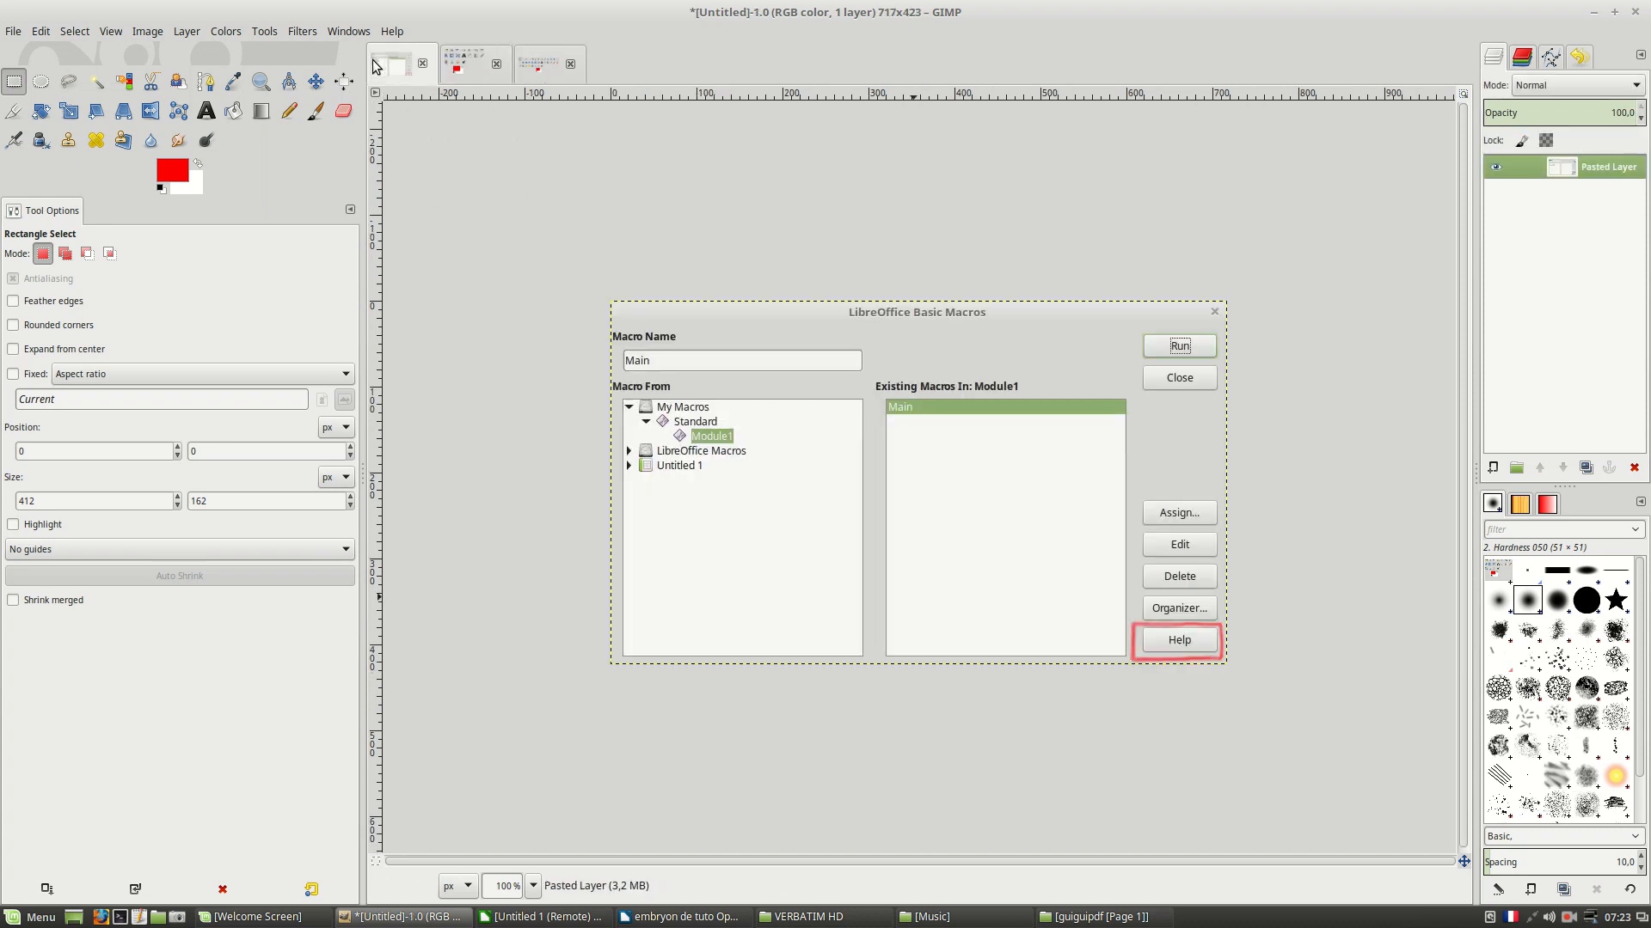
{"action": "left_click", "coordinate": [544, 60]}
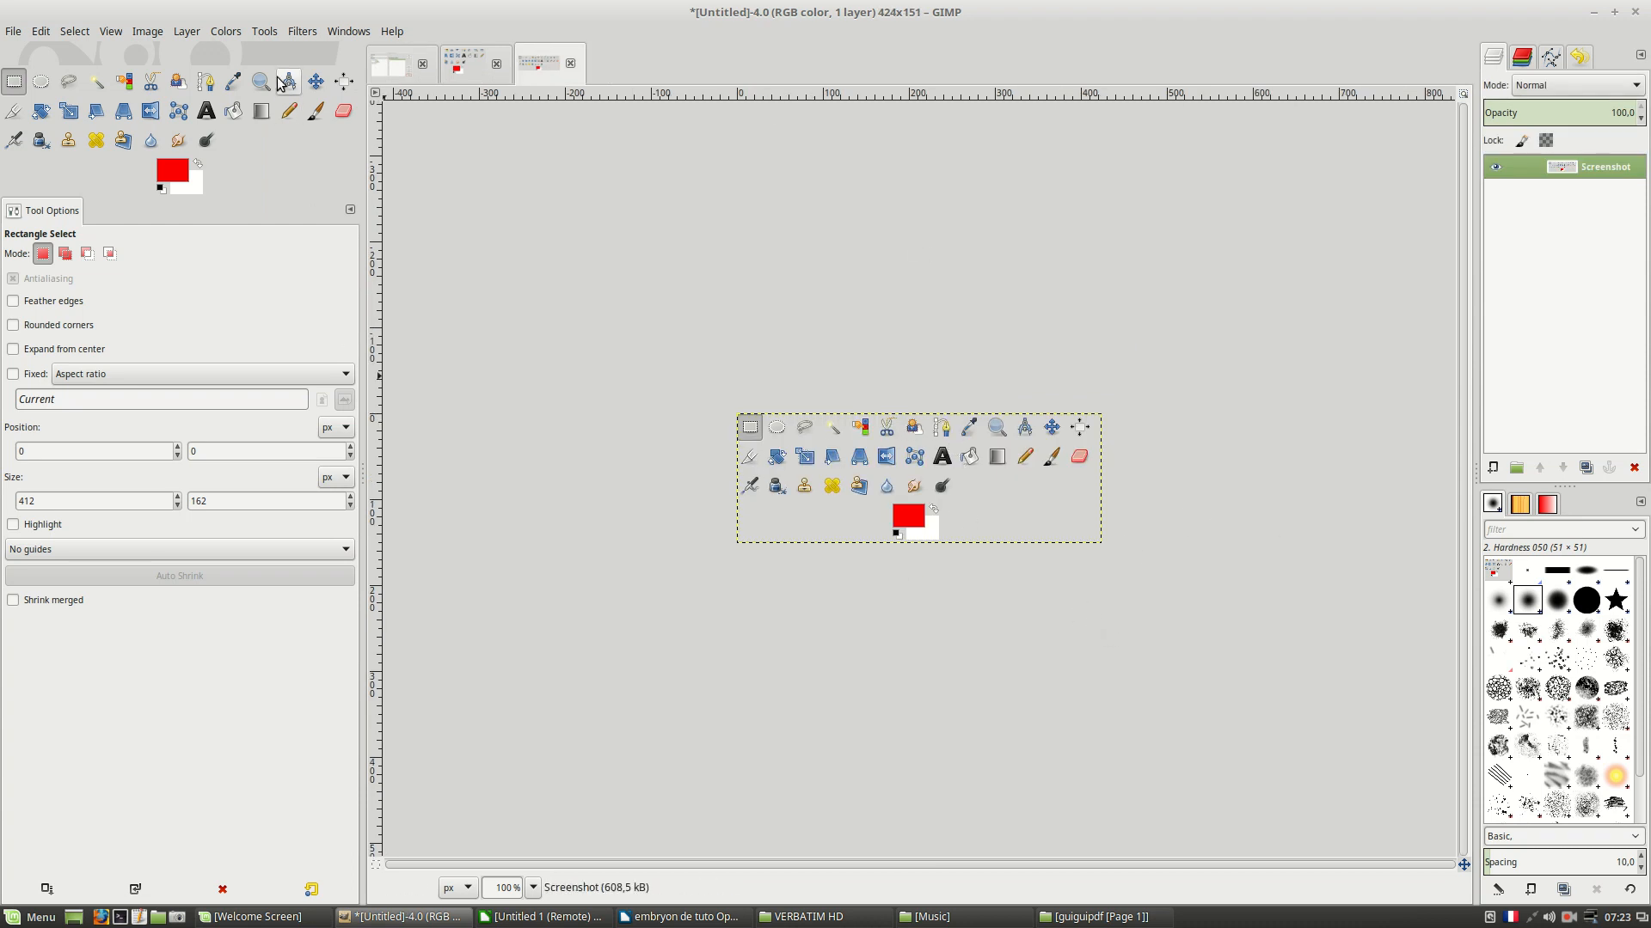
{"action": "left_click", "coordinate": [315, 110]}
{"action": "mouse_move", "coordinate": [954, 444]}
{"action": "left_mouse_down"}
{"action": "mouse_move", "coordinate": [969, 474]}
{"action": "mouse_move", "coordinate": [1004, 460]}
{"action": "mouse_move", "coordinate": [961, 447]}
{"action": "mouse_move", "coordinate": [1010, 509]}
{"action": "mouse_move", "coordinate": [989, 496]}
{"action": "mouse_move", "coordinate": [1031, 503]}
{"action": "mouse_move", "coordinate": [1033, 528]}
{"action": "left_mouse_up"}
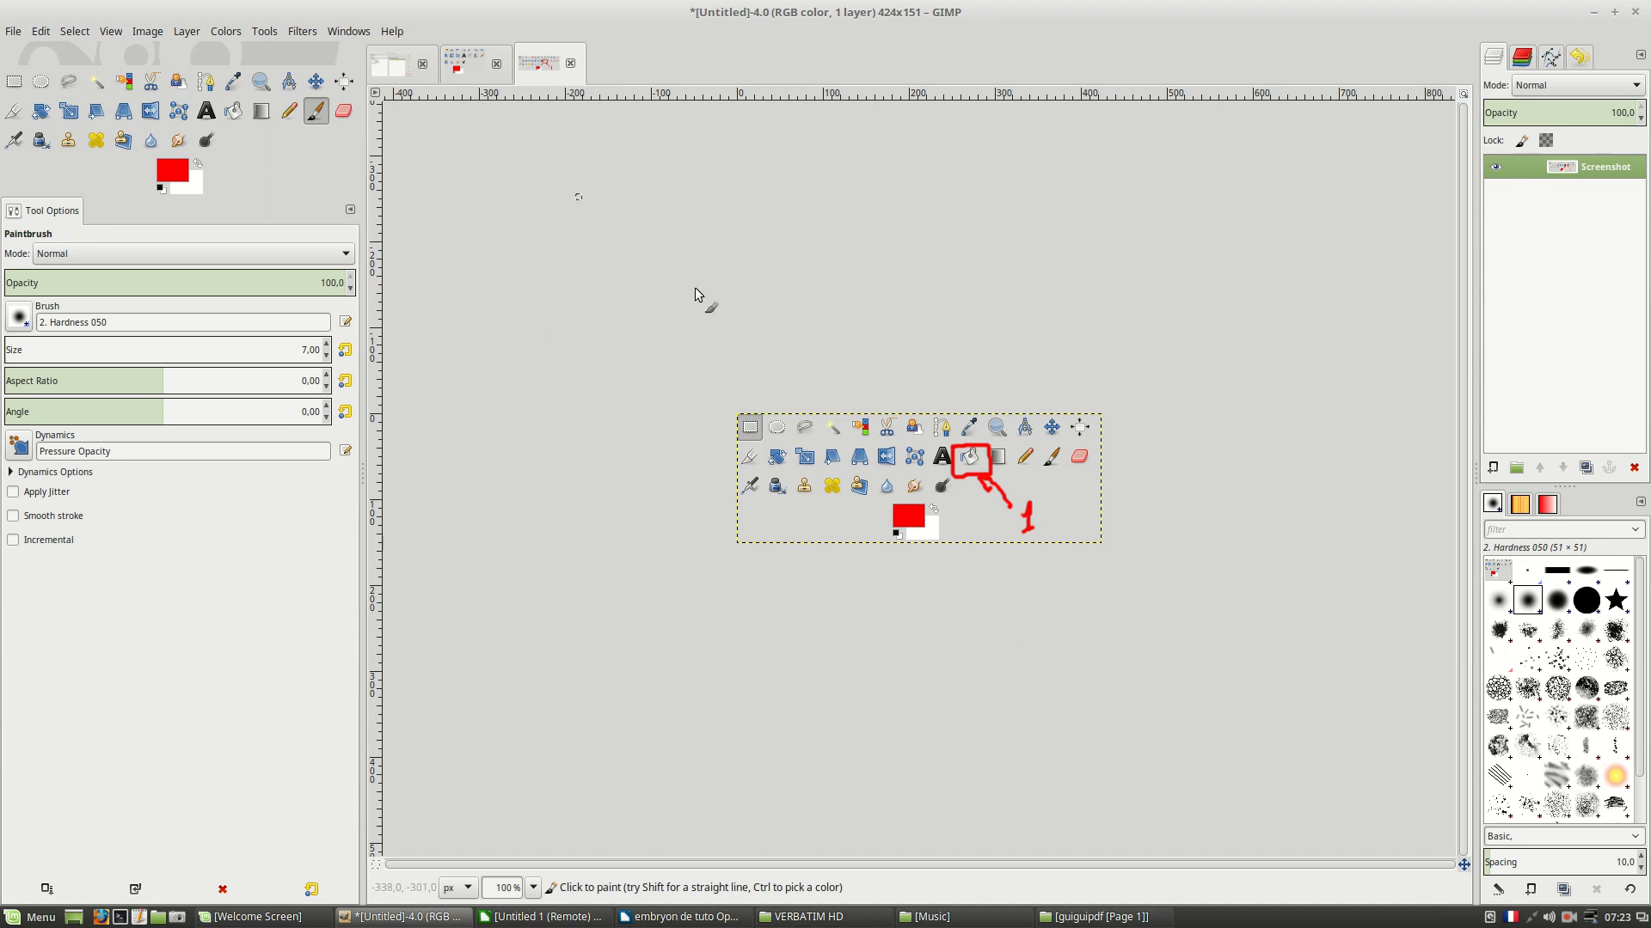
Select the whole annotated toolbox screenshot and copy it to the clipboard
{"action": "left_click", "coordinate": [14, 82]}
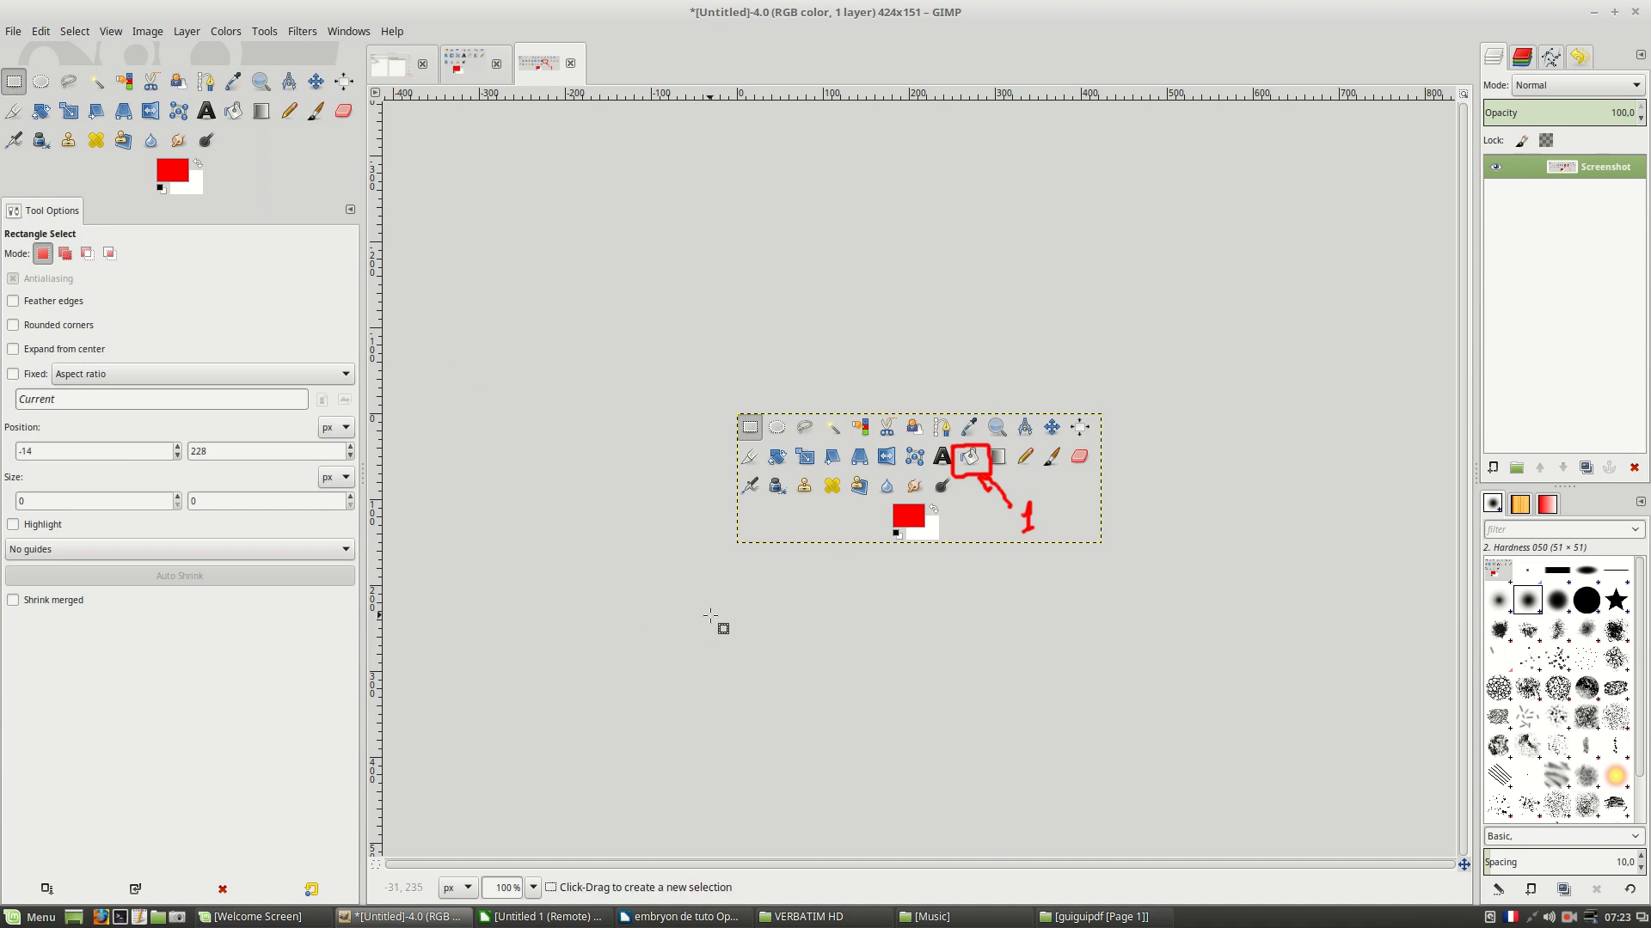
{"action": "key", "text": "ctrl+a"}
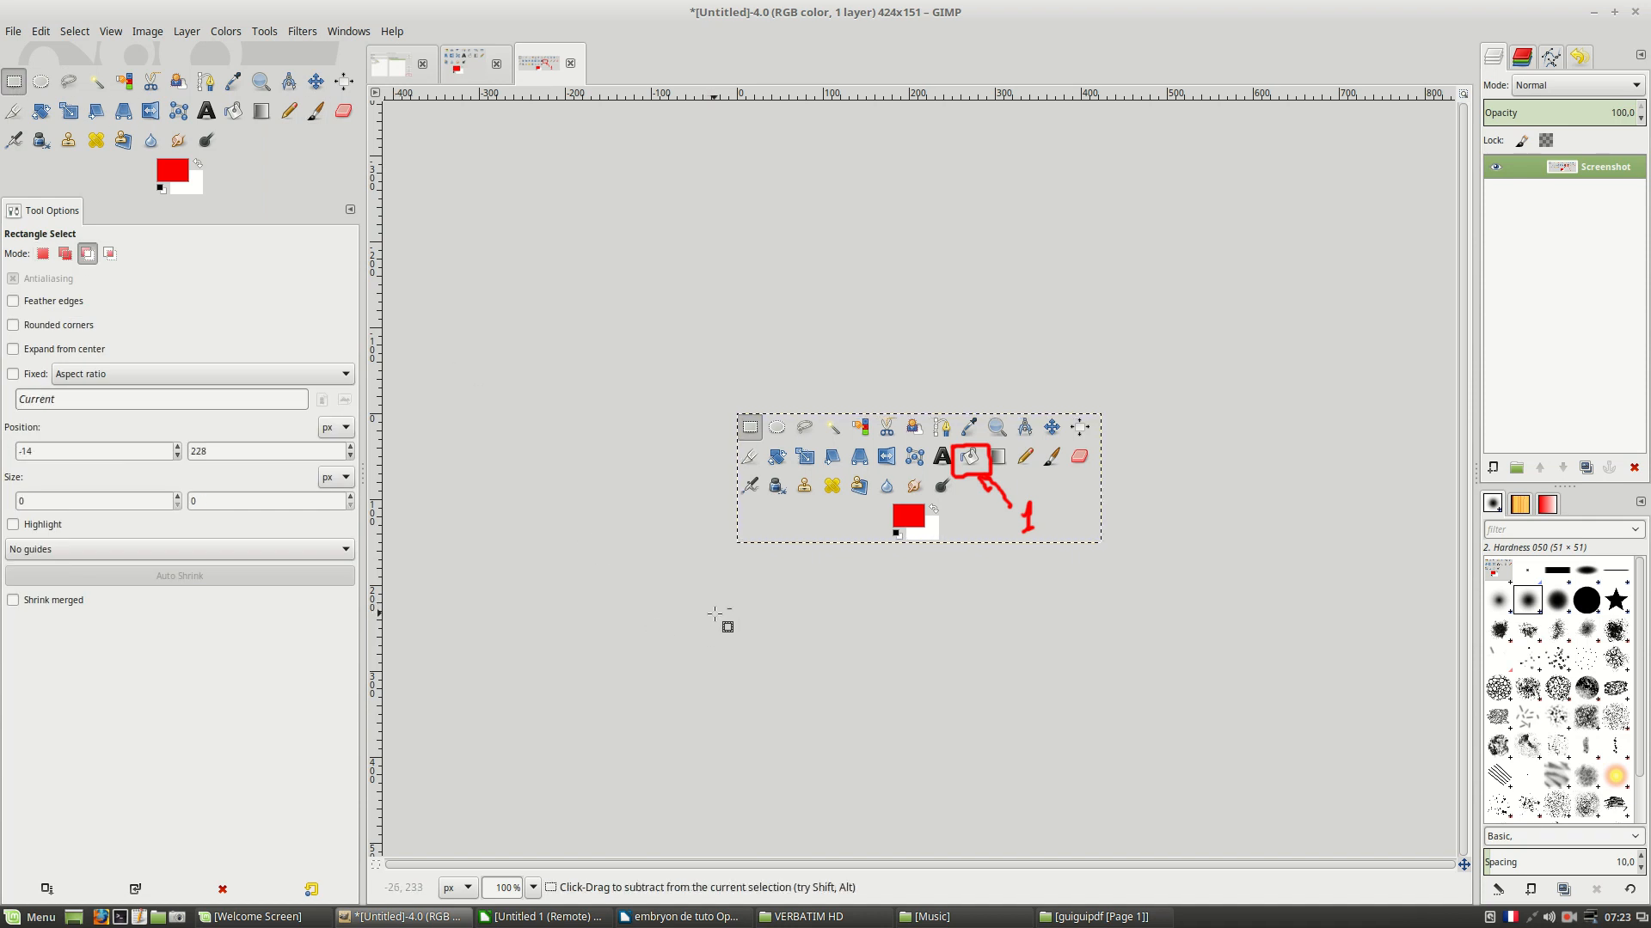
{"action": "key", "text": "ctrl+c"}
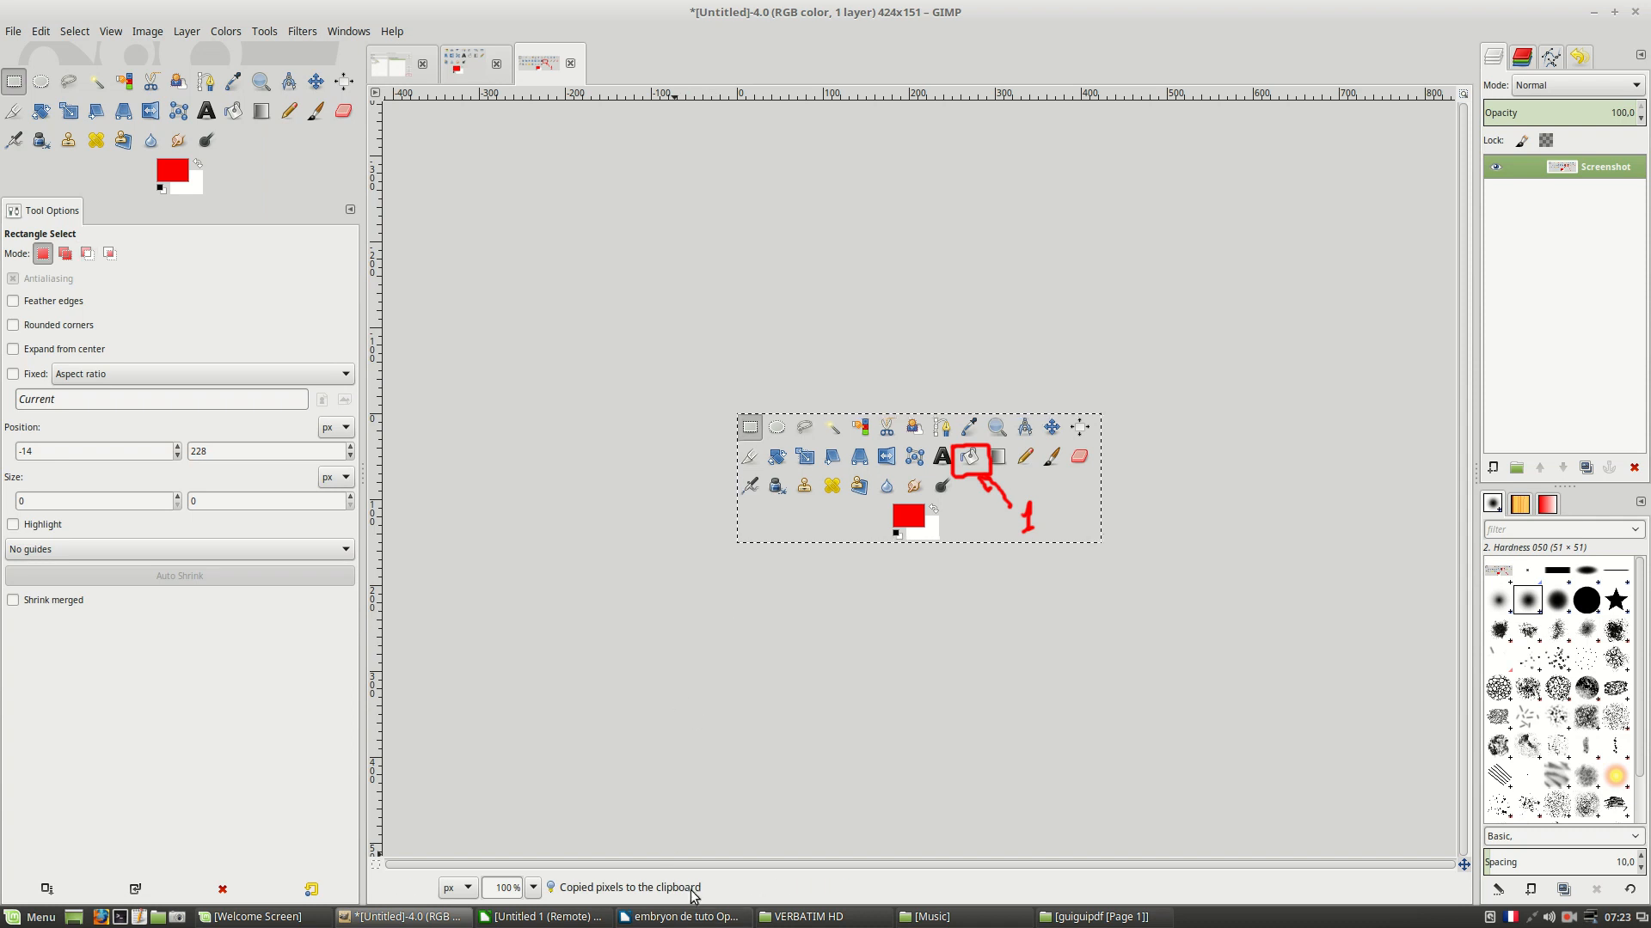
Switch to the LibreOffice Writer tutorial document, paste the annotated screenshot on page 3 and place it below the captioned menu illustration
{"action": "left_click", "coordinate": [694, 918]}
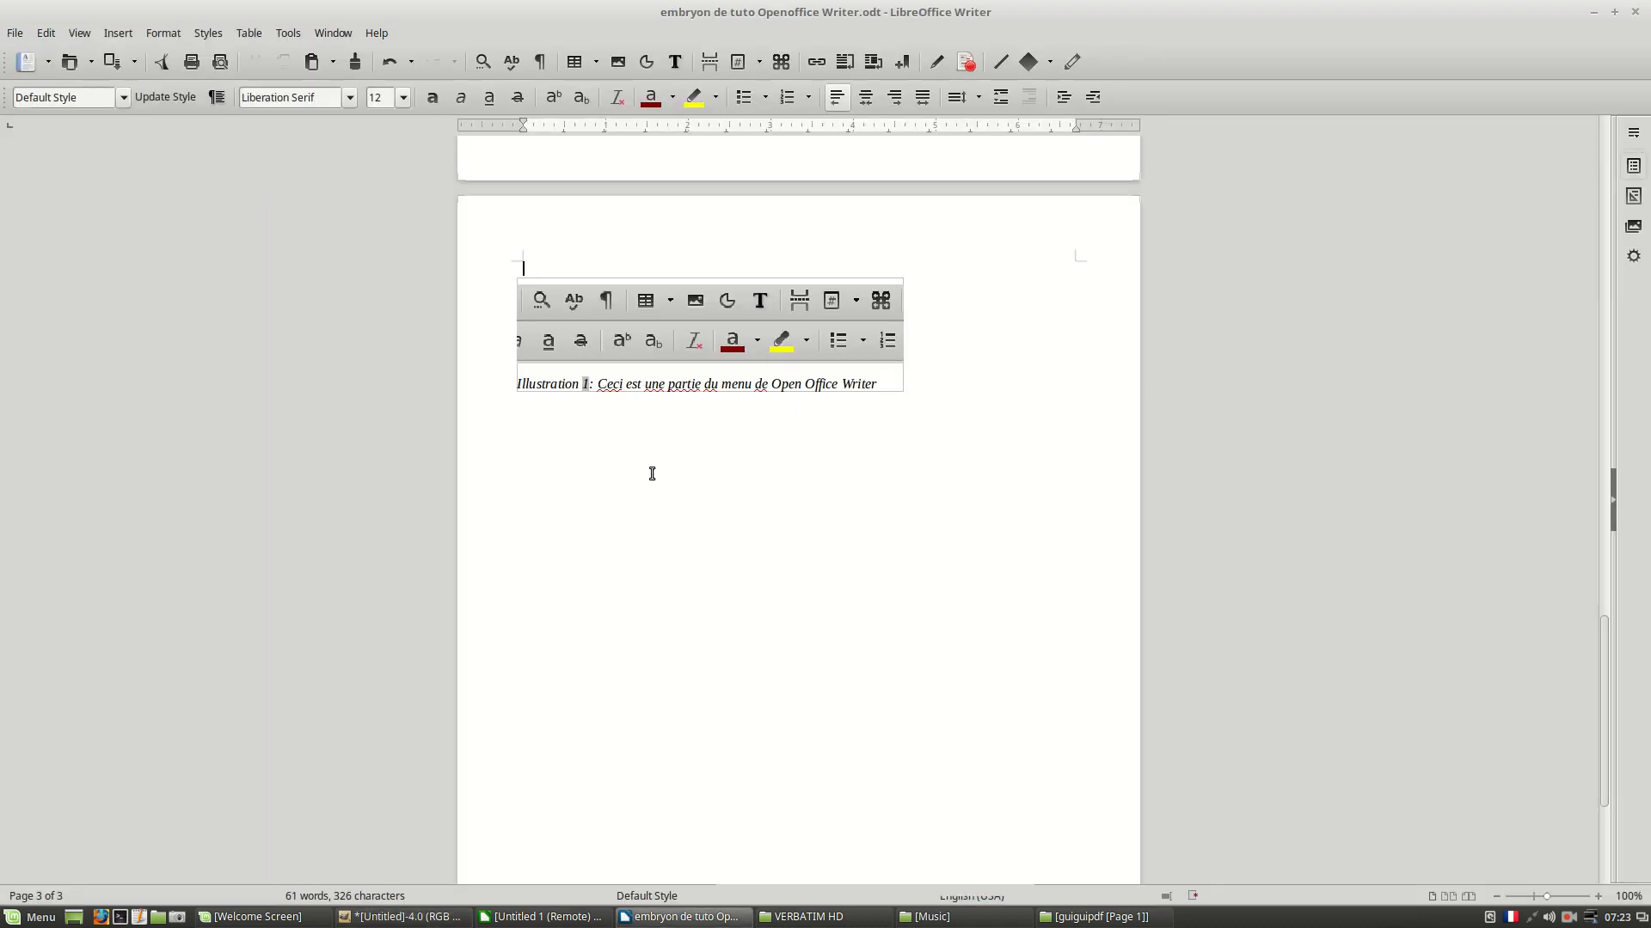
{"action": "left_click", "coordinate": [740, 367]}
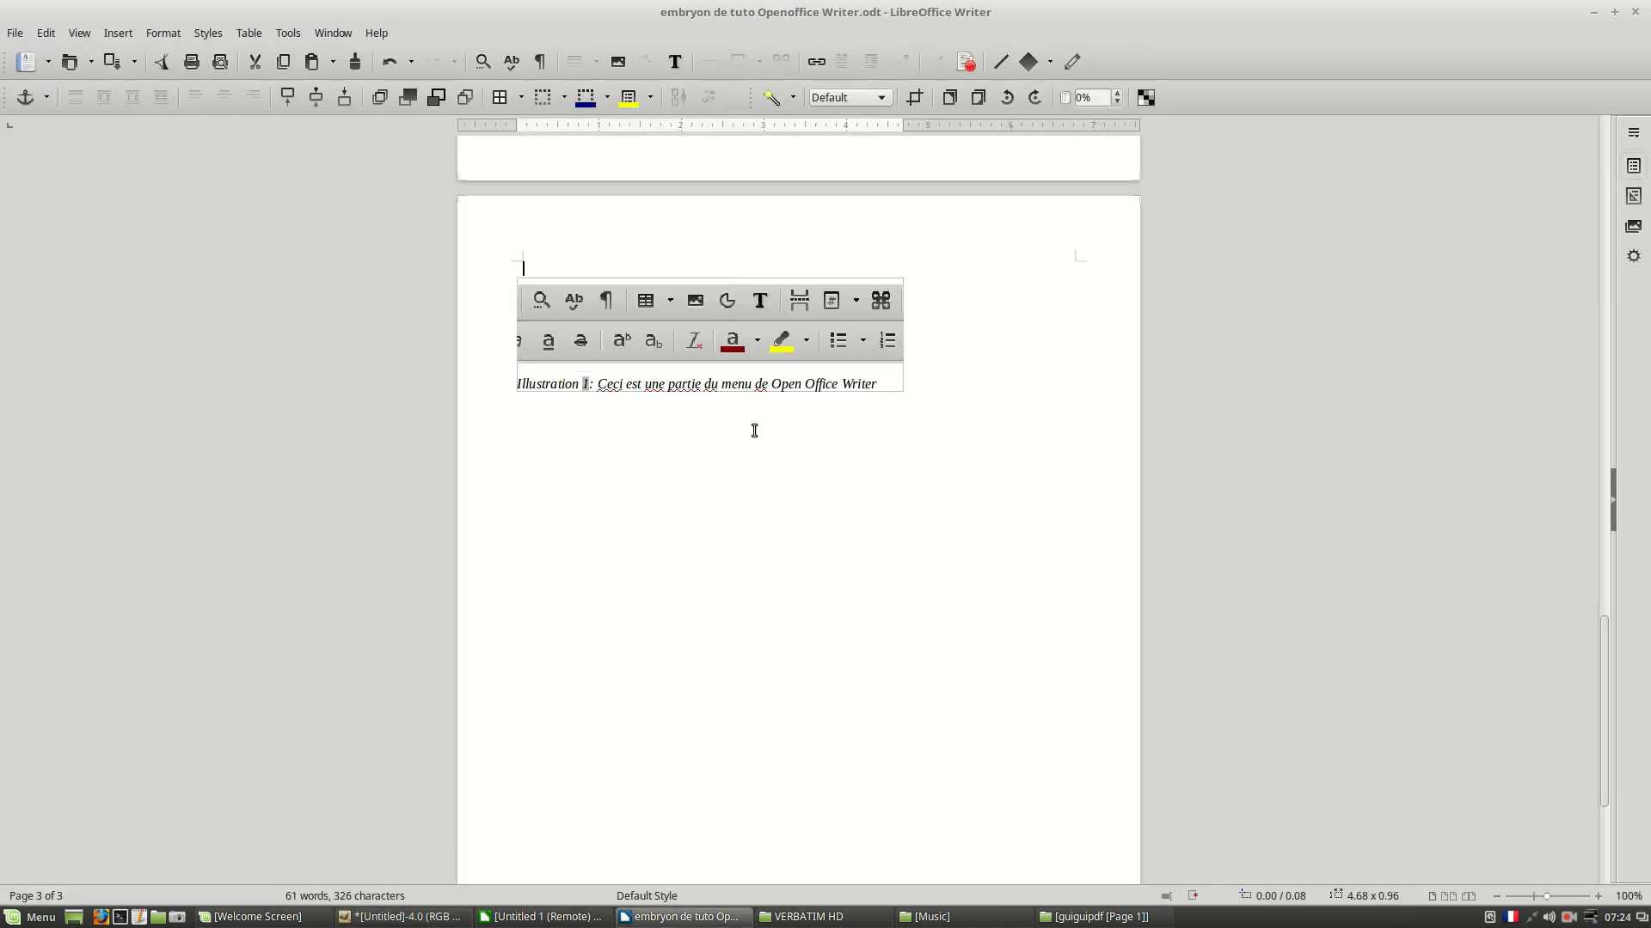
{"action": "key", "text": "Escape"}
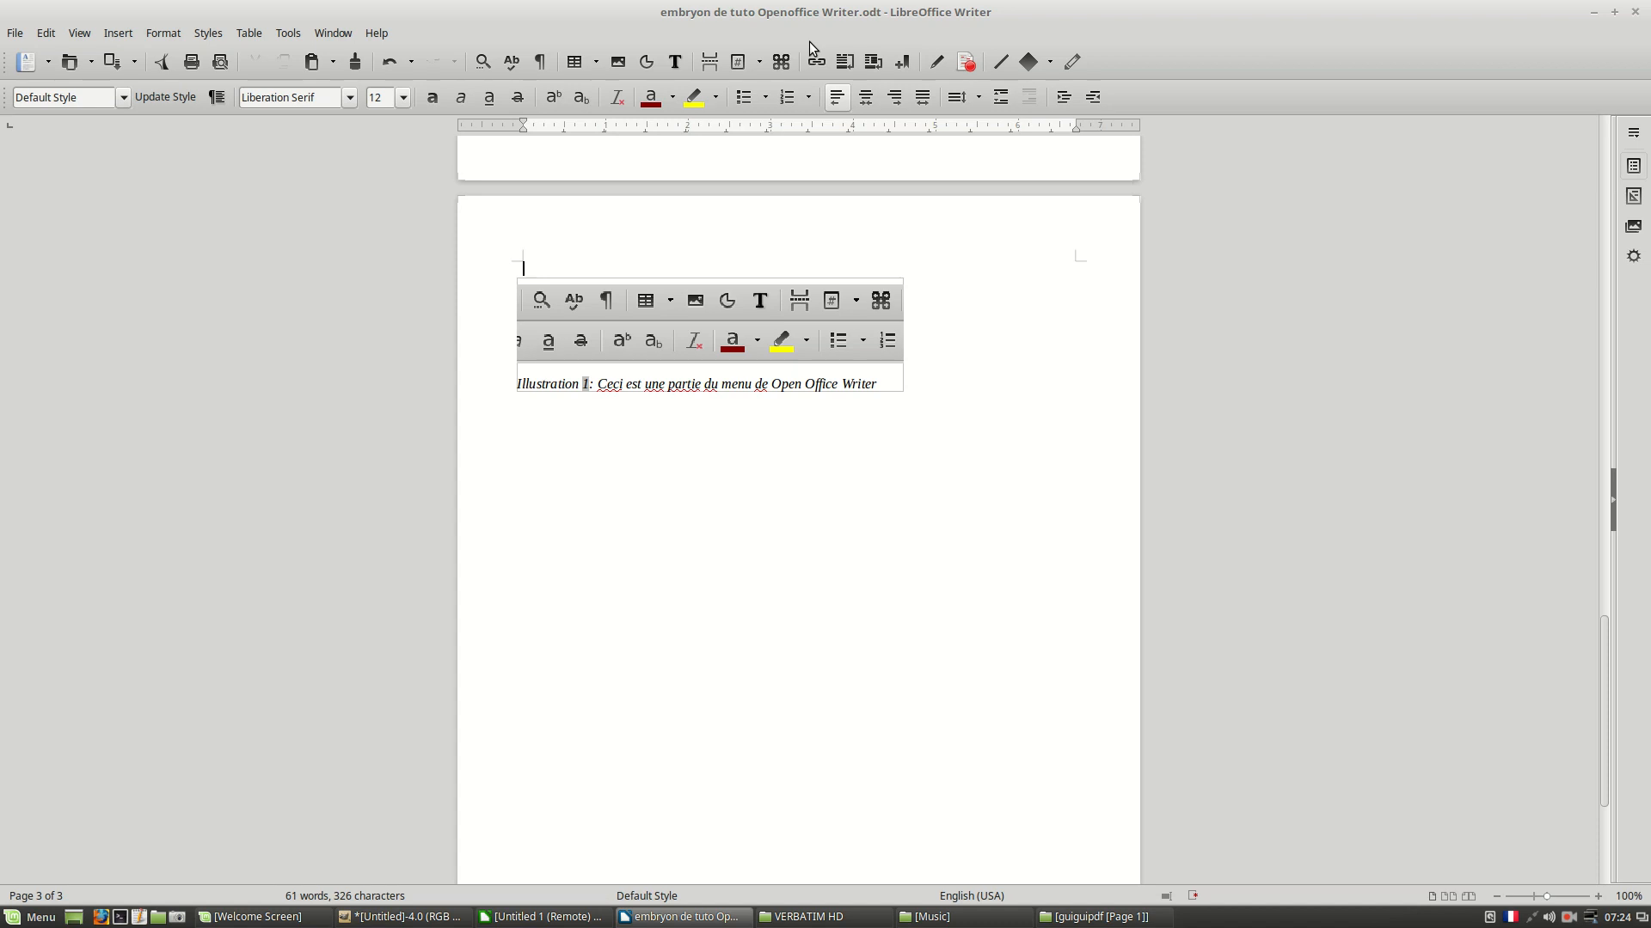
{"action": "key", "text": "ctrl+v"}
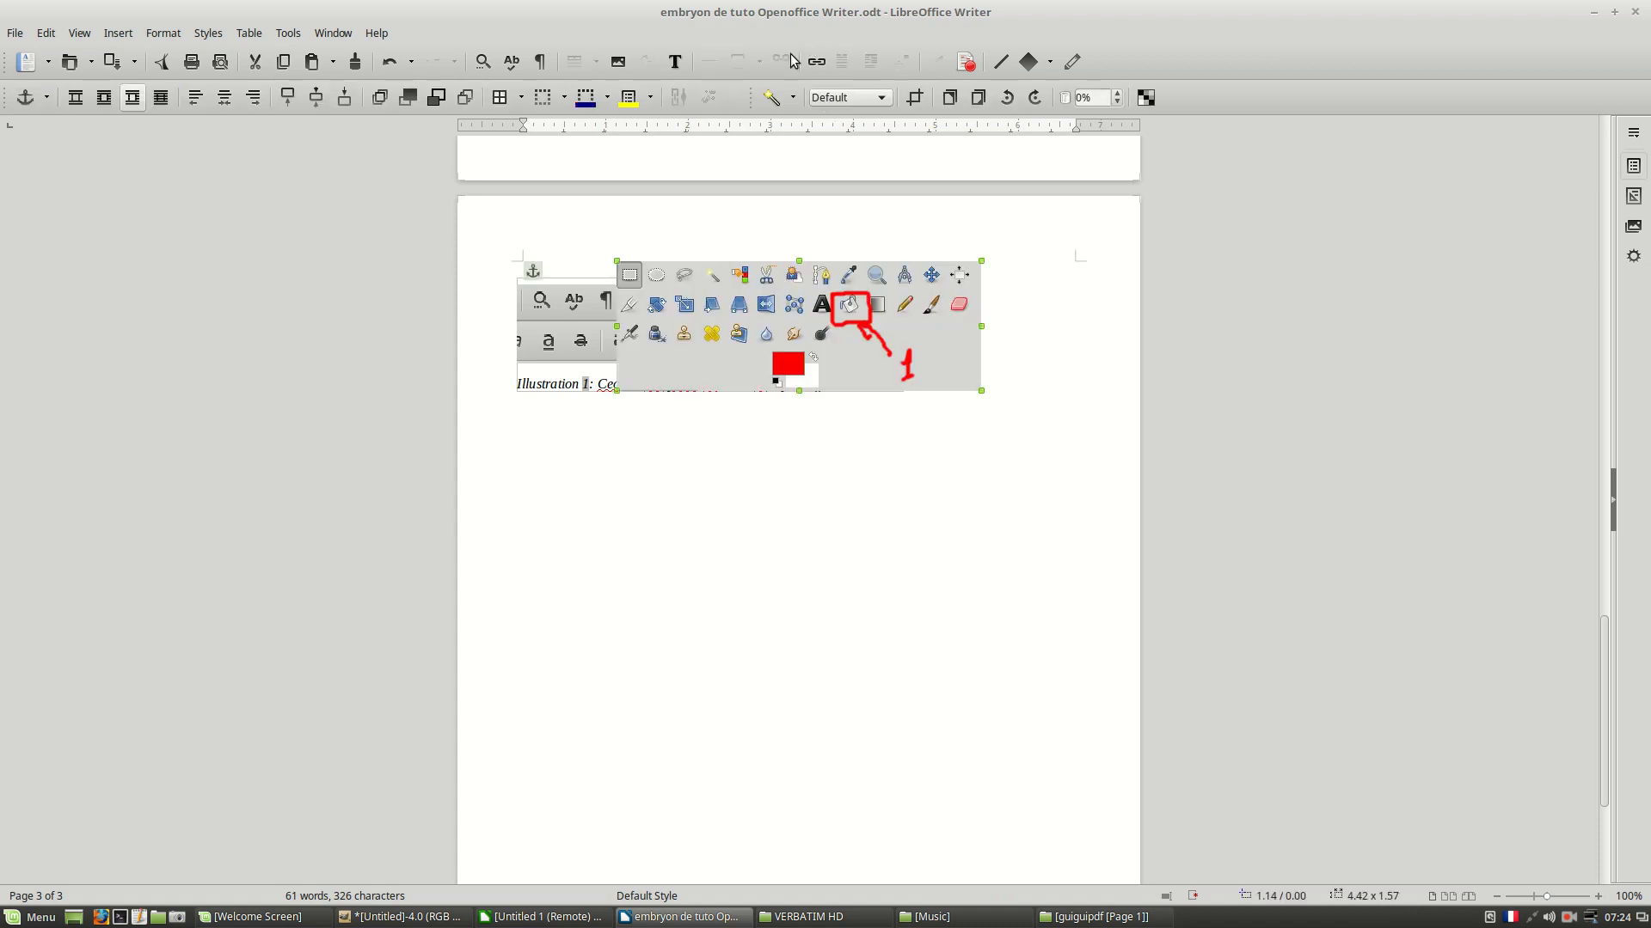
{"action": "left_click_drag", "start_coordinate": [801, 273], "coordinate": [693, 432]}
{"action": "left_click", "coordinate": [627, 652]}
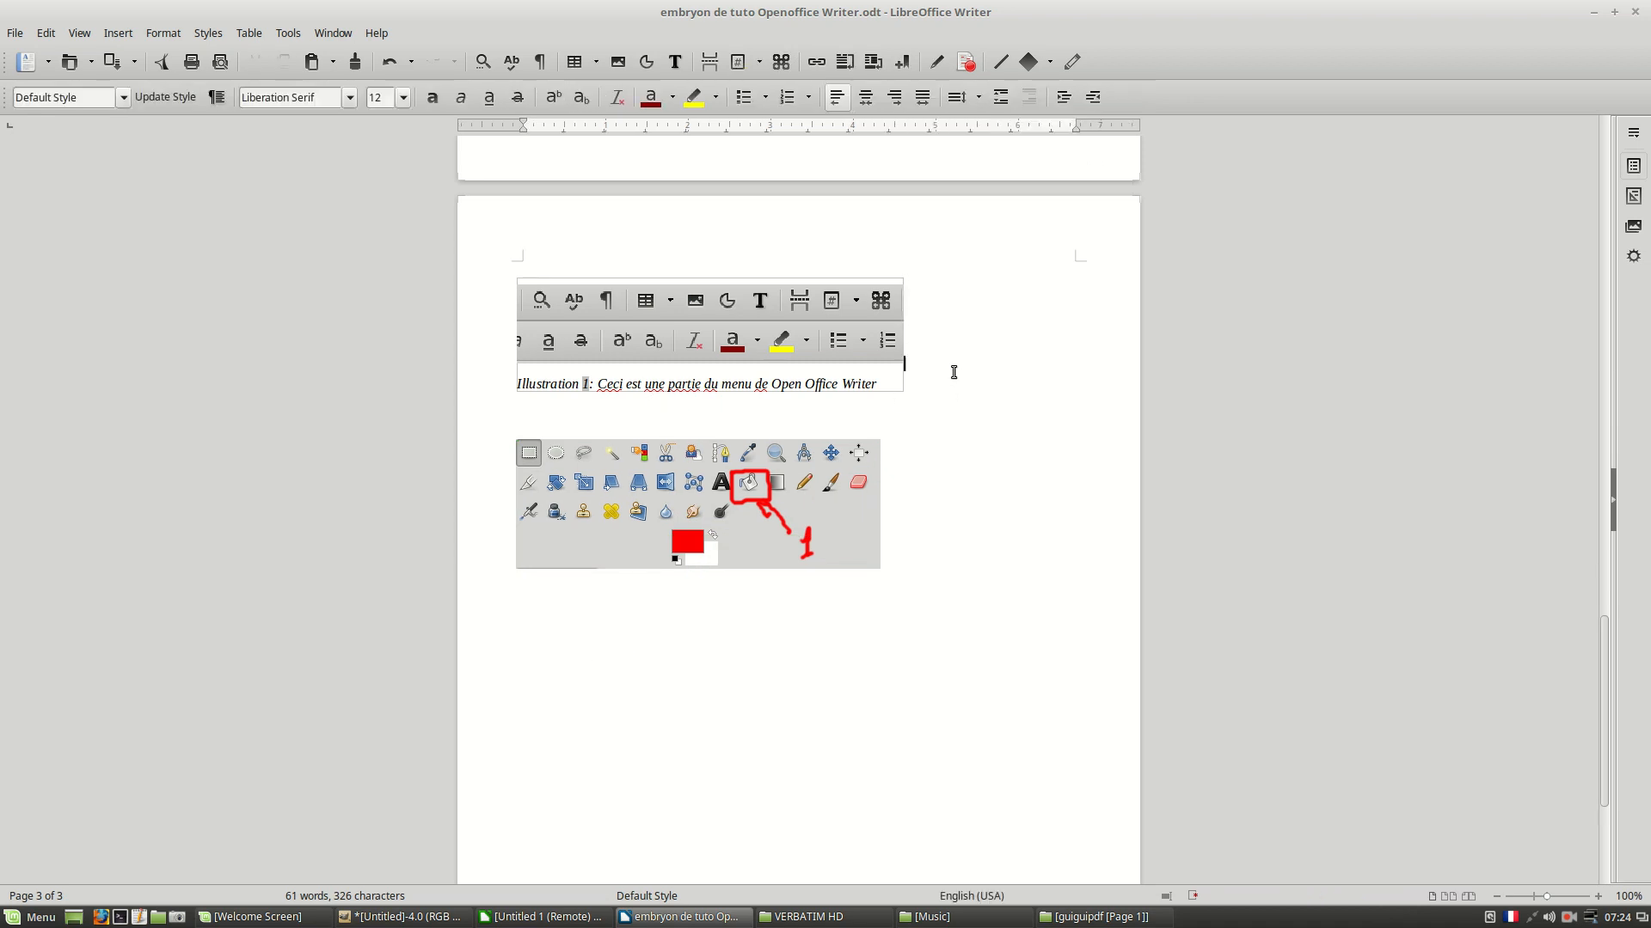
{"action": "left_click", "coordinate": [695, 575]}
{"action": "left_click", "coordinate": [730, 575]}
{"action": "key", "text": "BackSpace"}
Insert the caption "Remplit une zone d'une couleur" below the pasted toolbox image, using the Illustration category
{"action": "left_click", "coordinate": [703, 482]}
{"action": "right_click", "coordinate": [760, 522]}
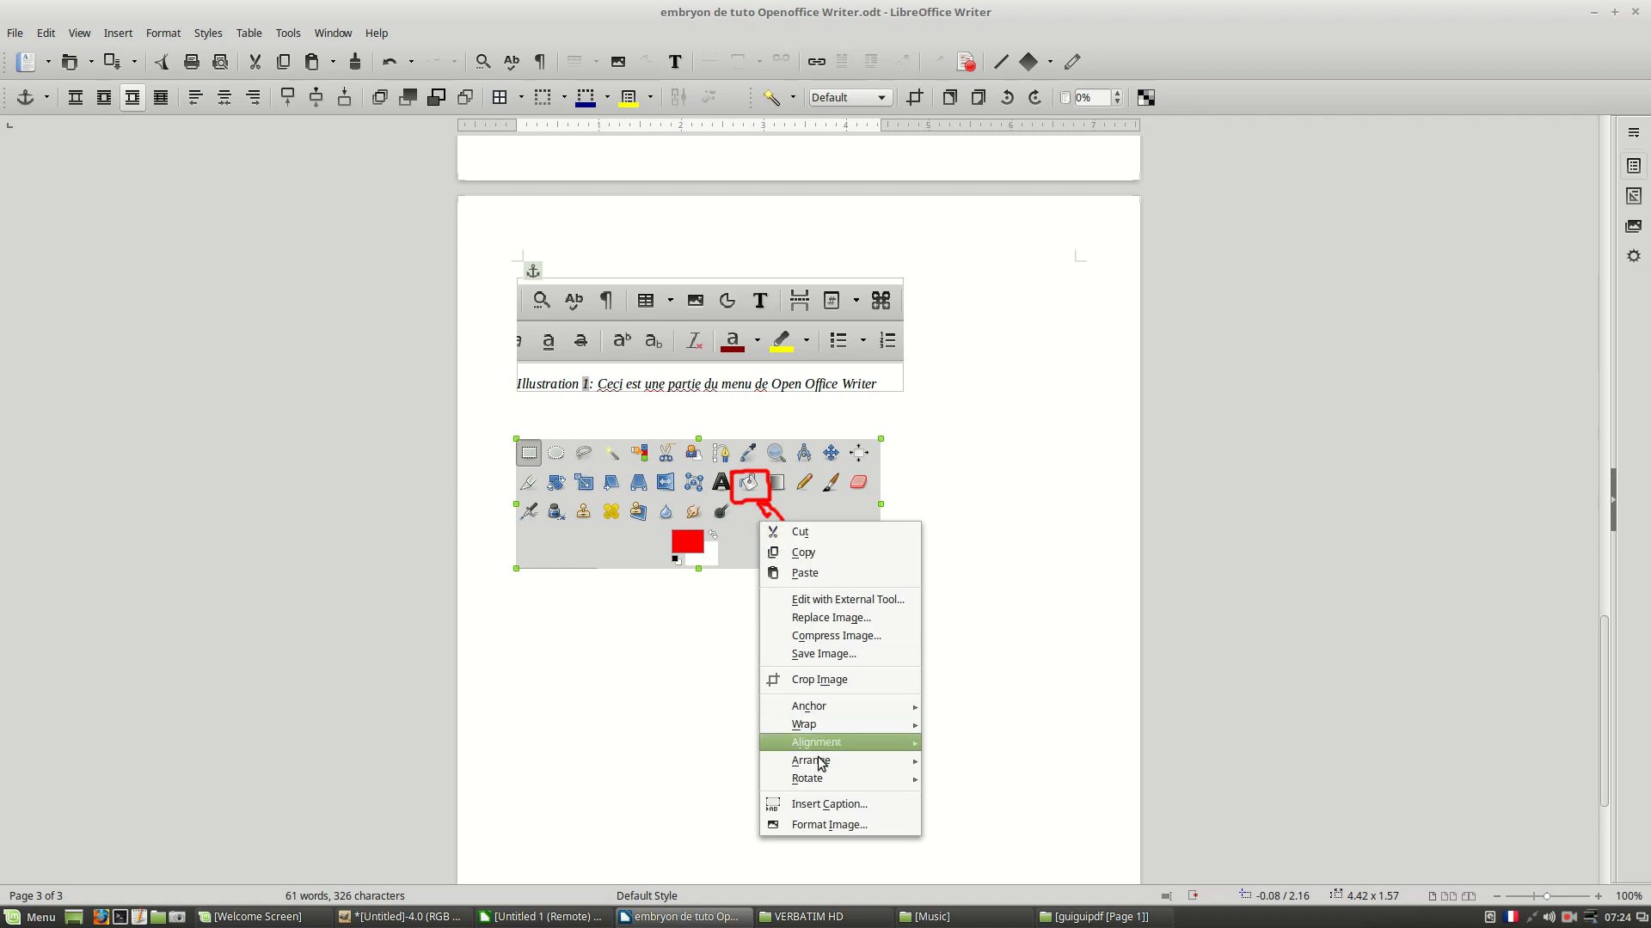
{"action": "mouse_move", "coordinate": [860, 743]}
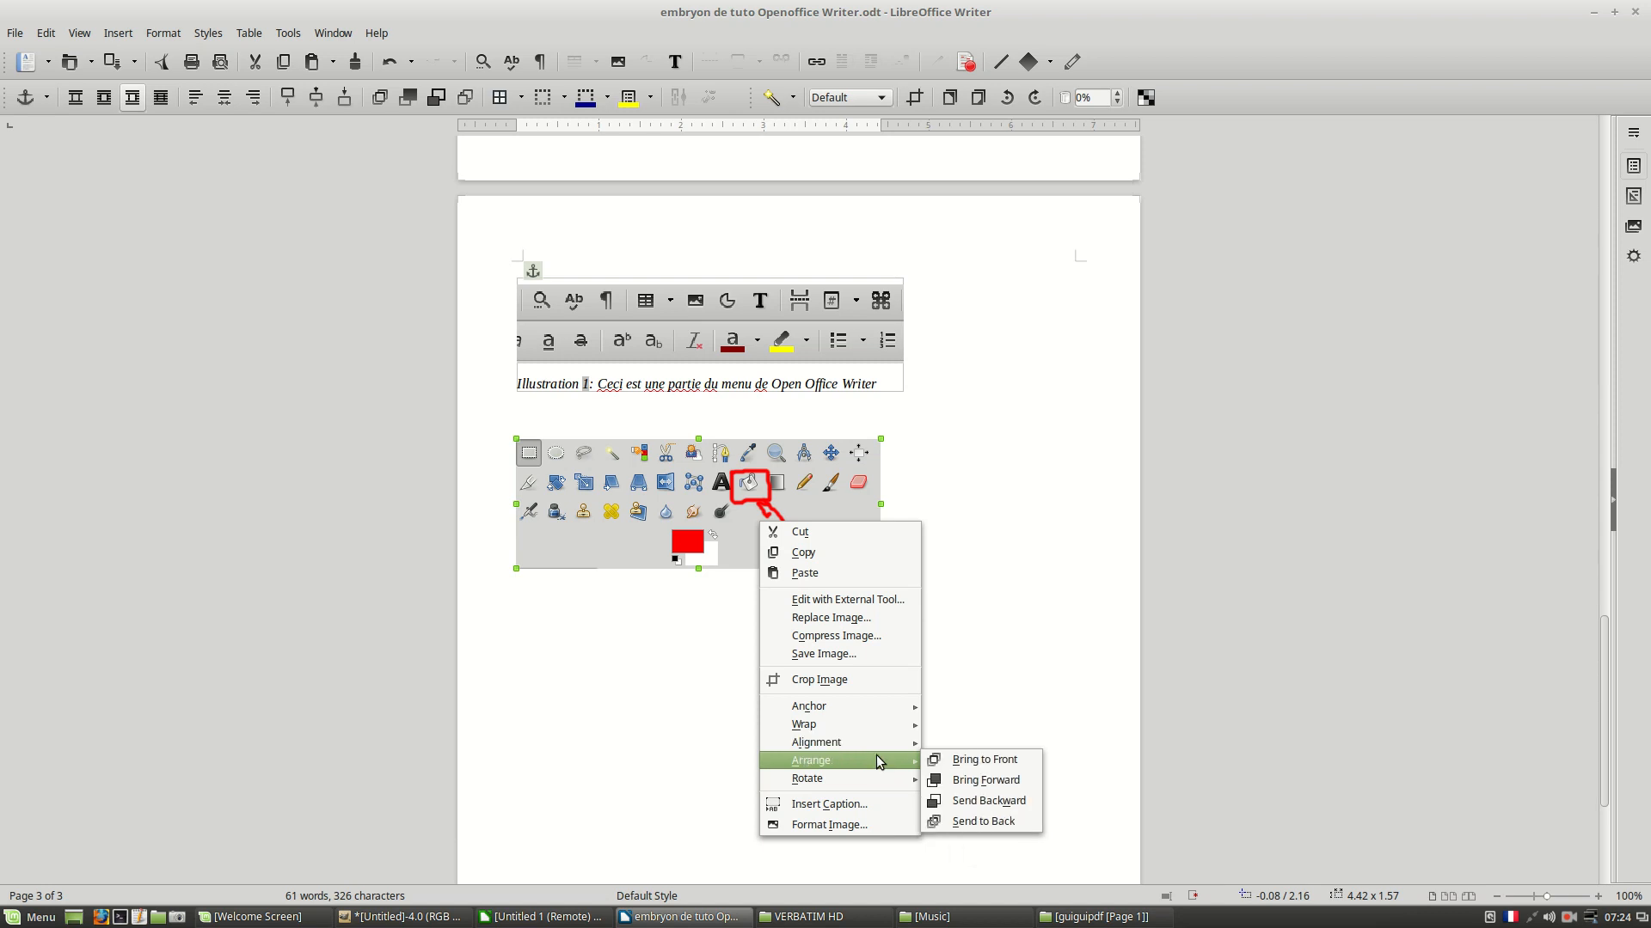
{"action": "left_click", "coordinate": [883, 812]}
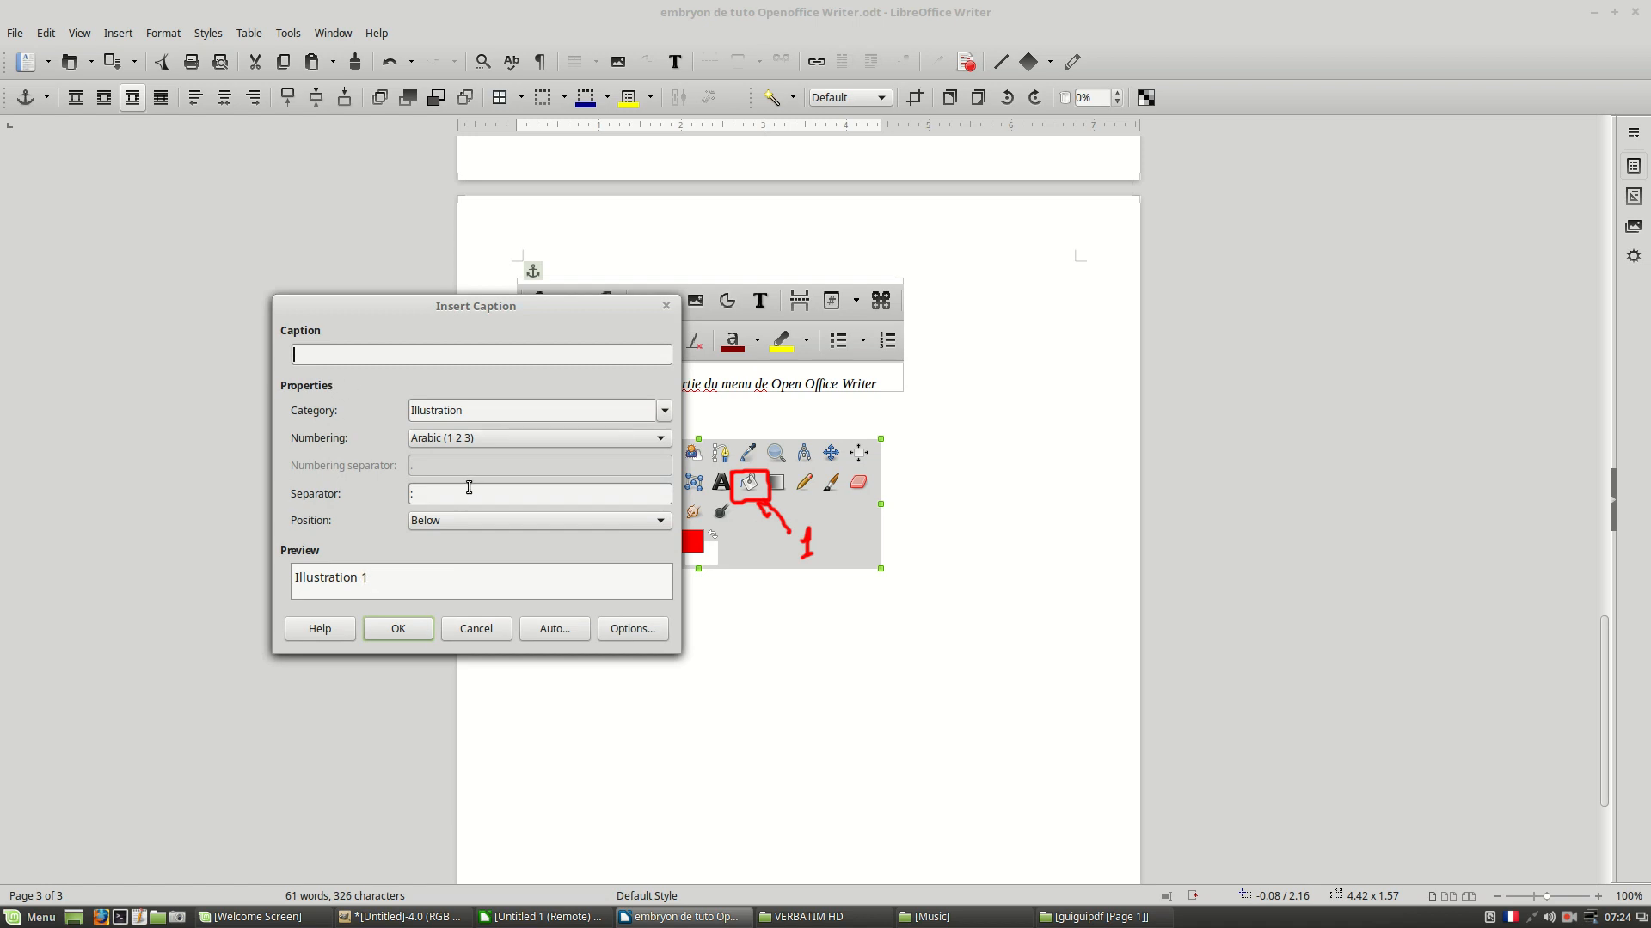
{"action": "key", "text": "Tab"}
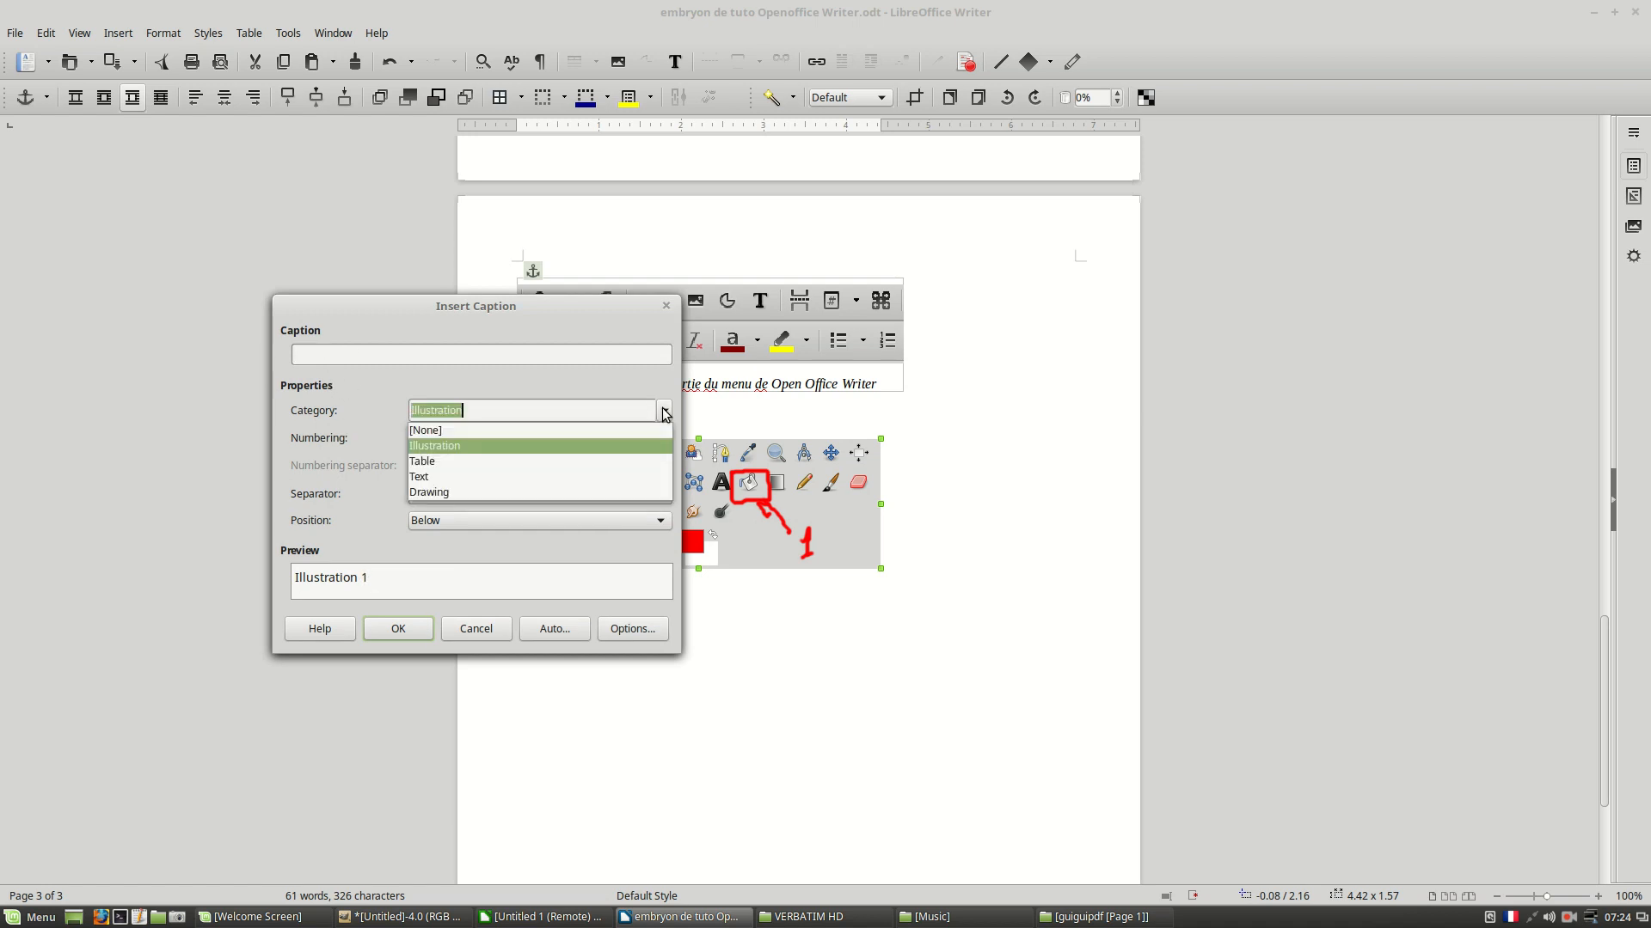
{"action": "left_click", "coordinate": [355, 353]}
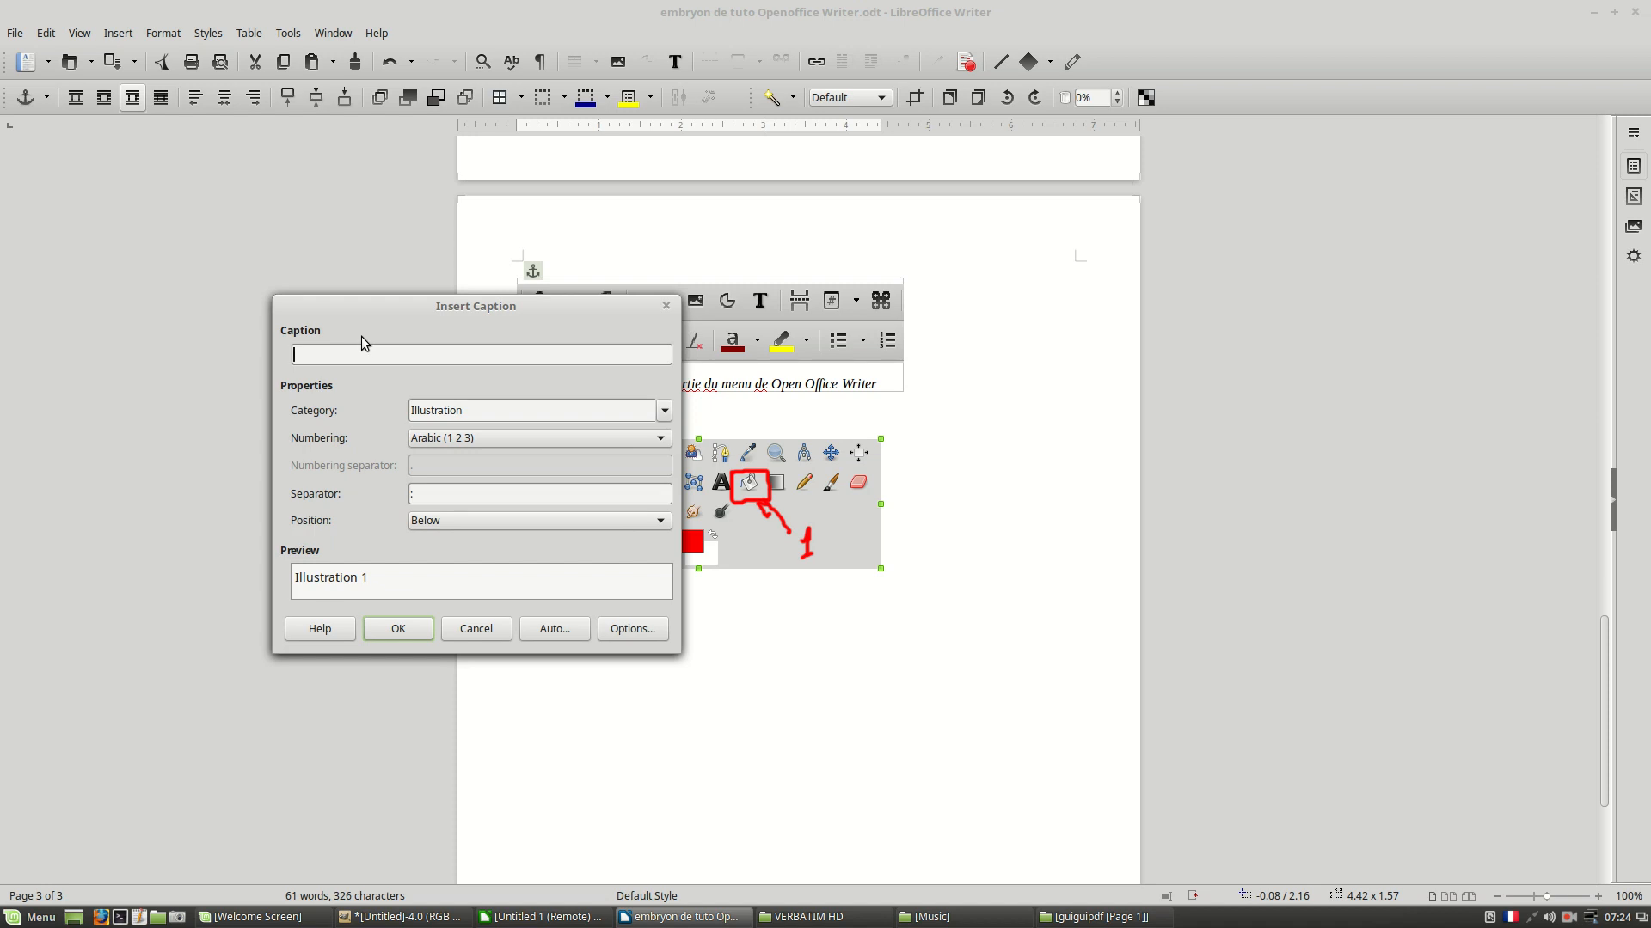
{"action": "type", "text": "S"}
{"action": "key", "text": "BackSpace"}
{"action": "type", "text": "Remplit une zone d'une couleur"}
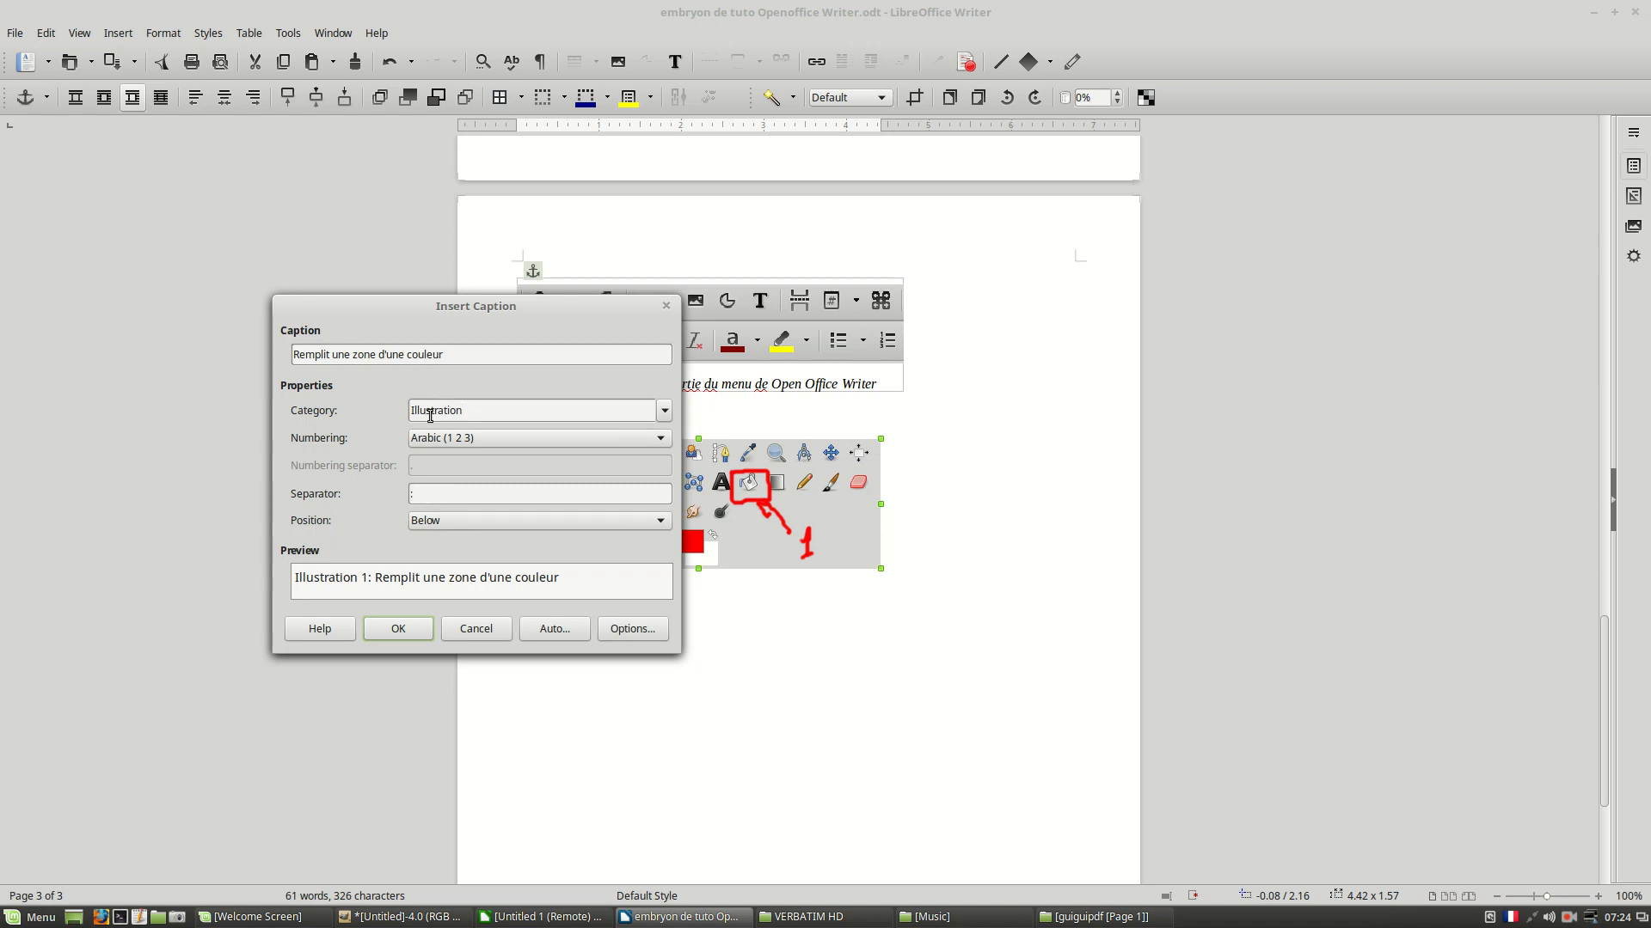
{"action": "left_click", "coordinate": [412, 634]}
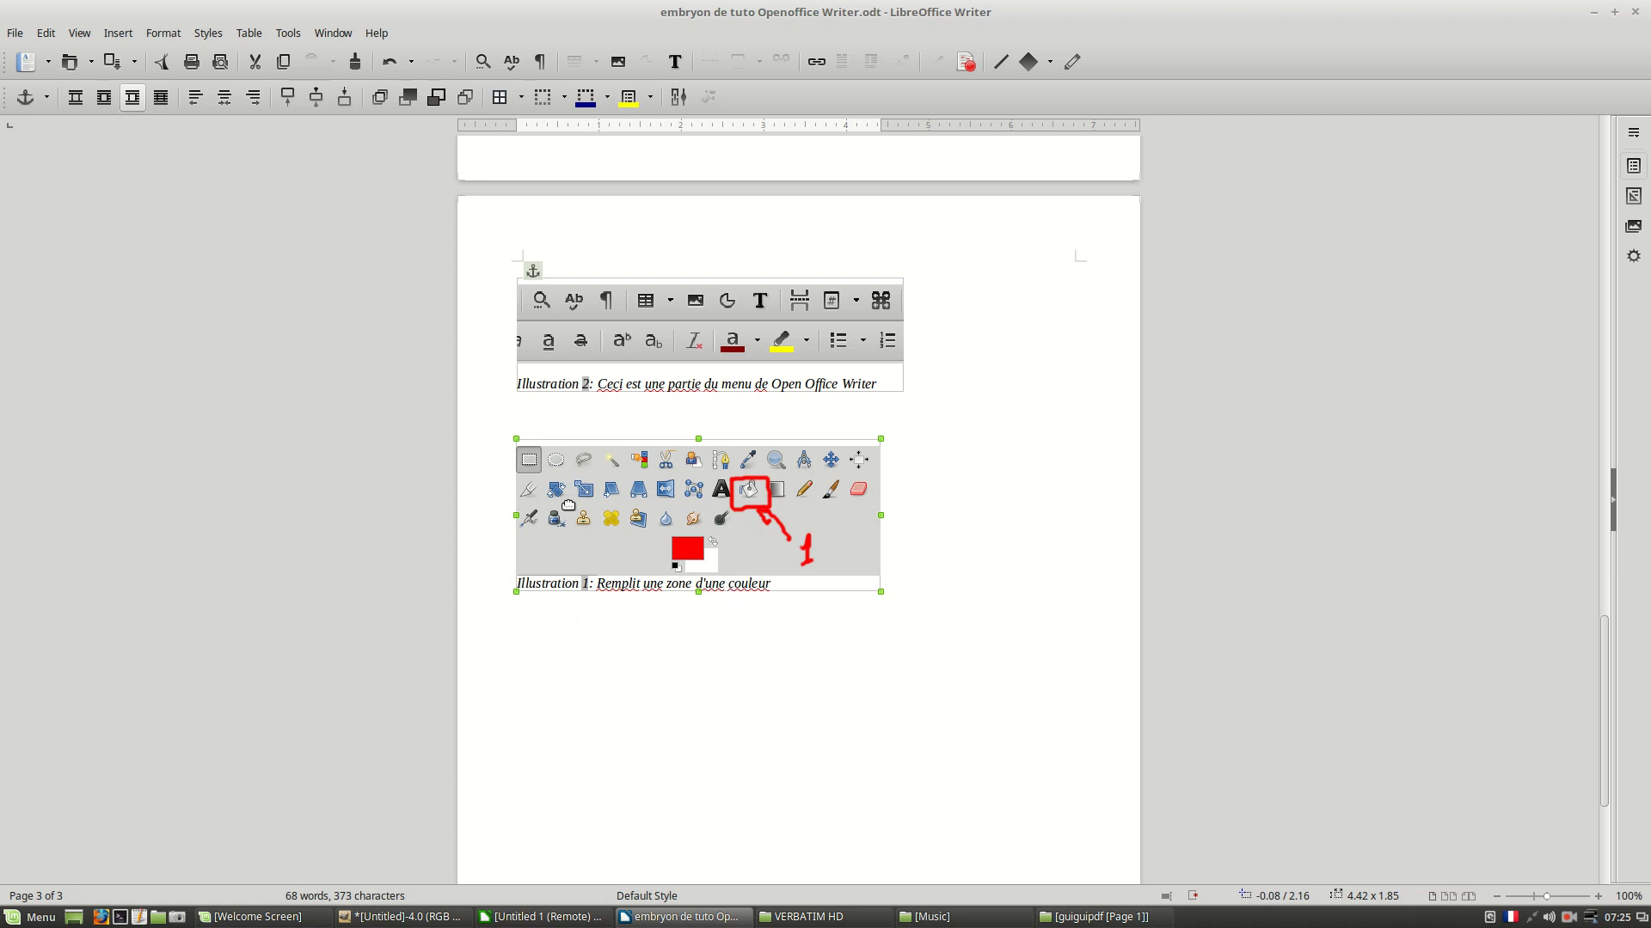
Add a short filler text after the captioned toolbox image and review the earlier pages of the document
{"action": "left_click", "coordinate": [587, 638]}
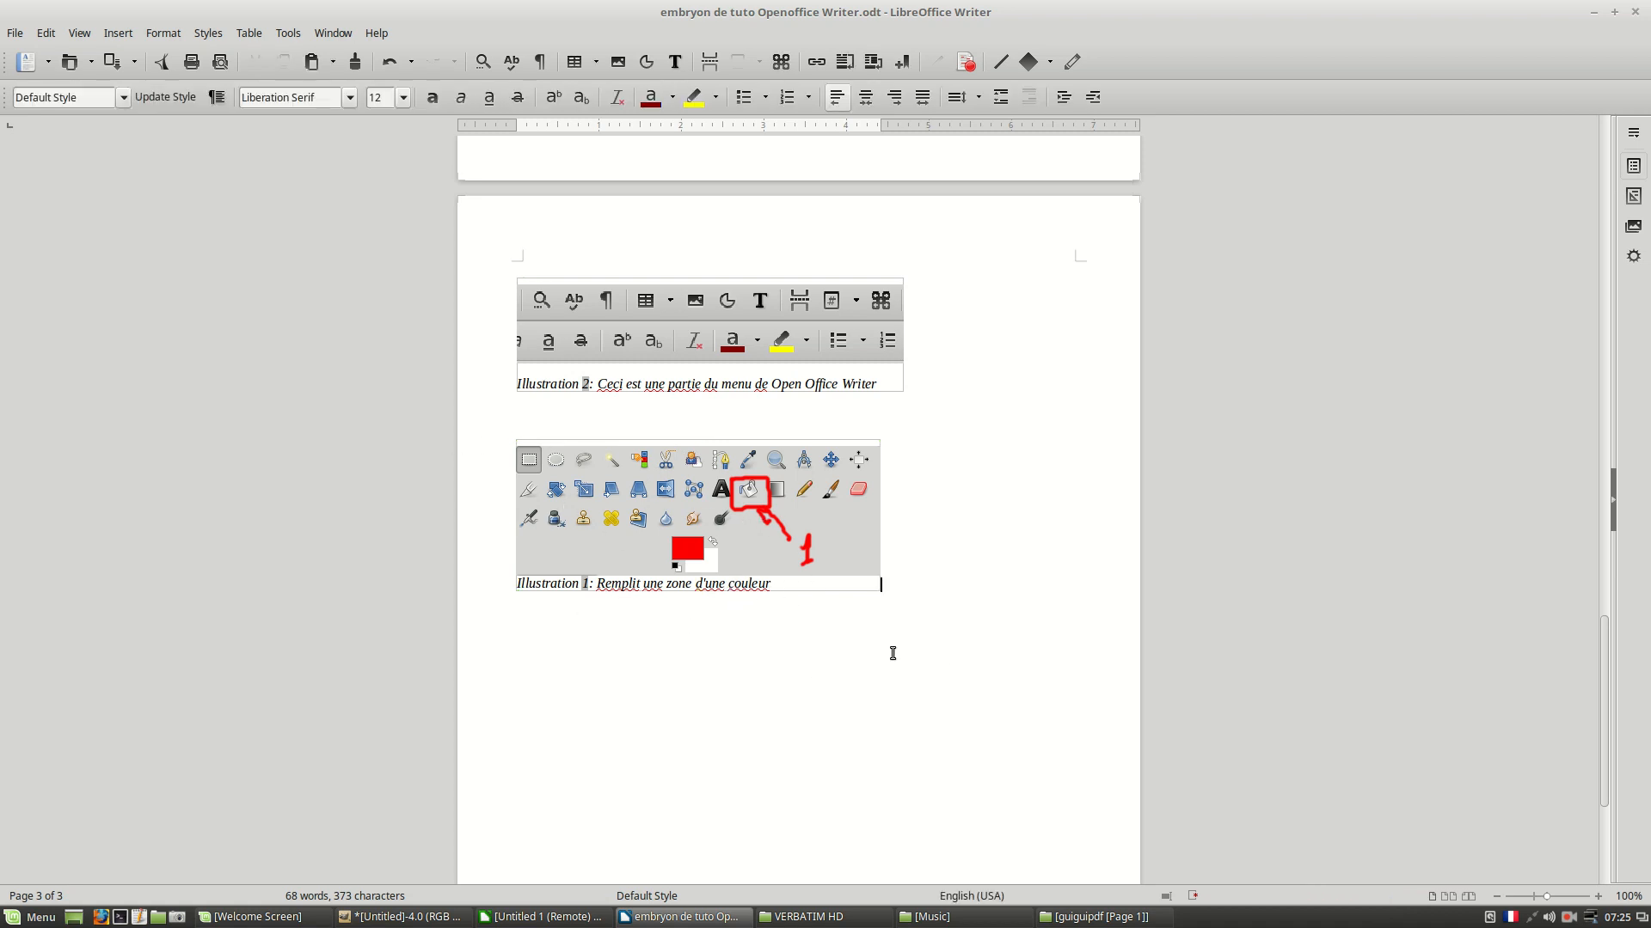
{"action": "type", "text": "sdf"}
{"action": "scroll", "coordinate": [1080, 324], "scroll_direction": "up", "scroll_amount": 12}
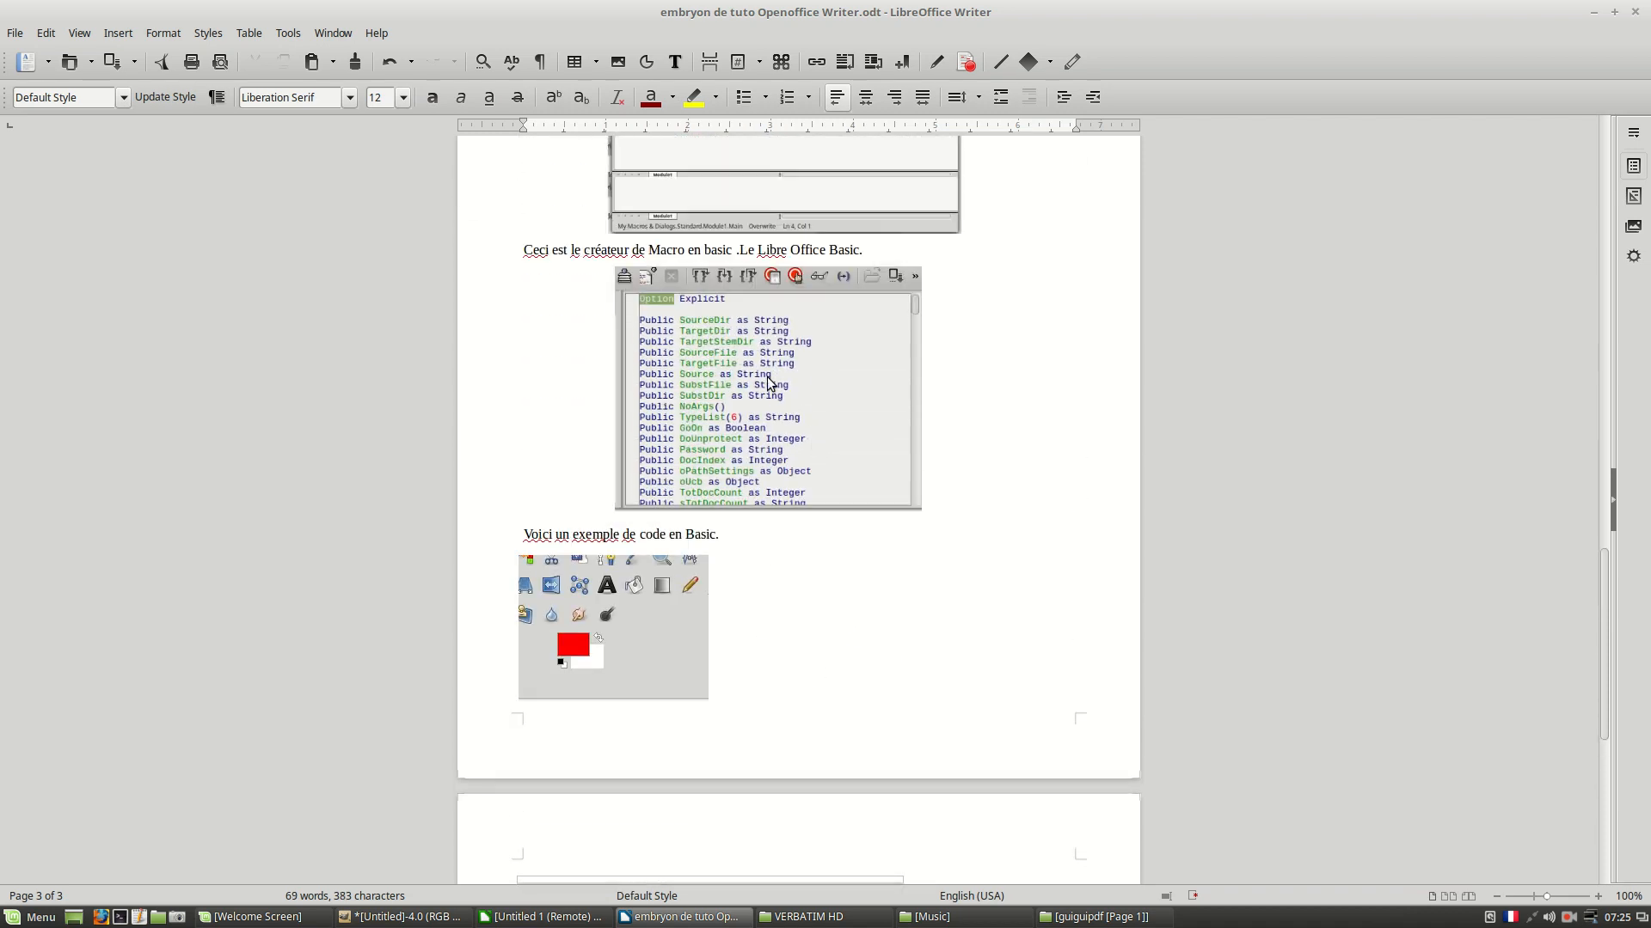
{"action": "scroll", "coordinate": [771, 389], "scroll_direction": "up", "scroll_amount": 8}
{"action": "scroll", "coordinate": [785, 369], "scroll_direction": "up", "scroll_amount": 10}
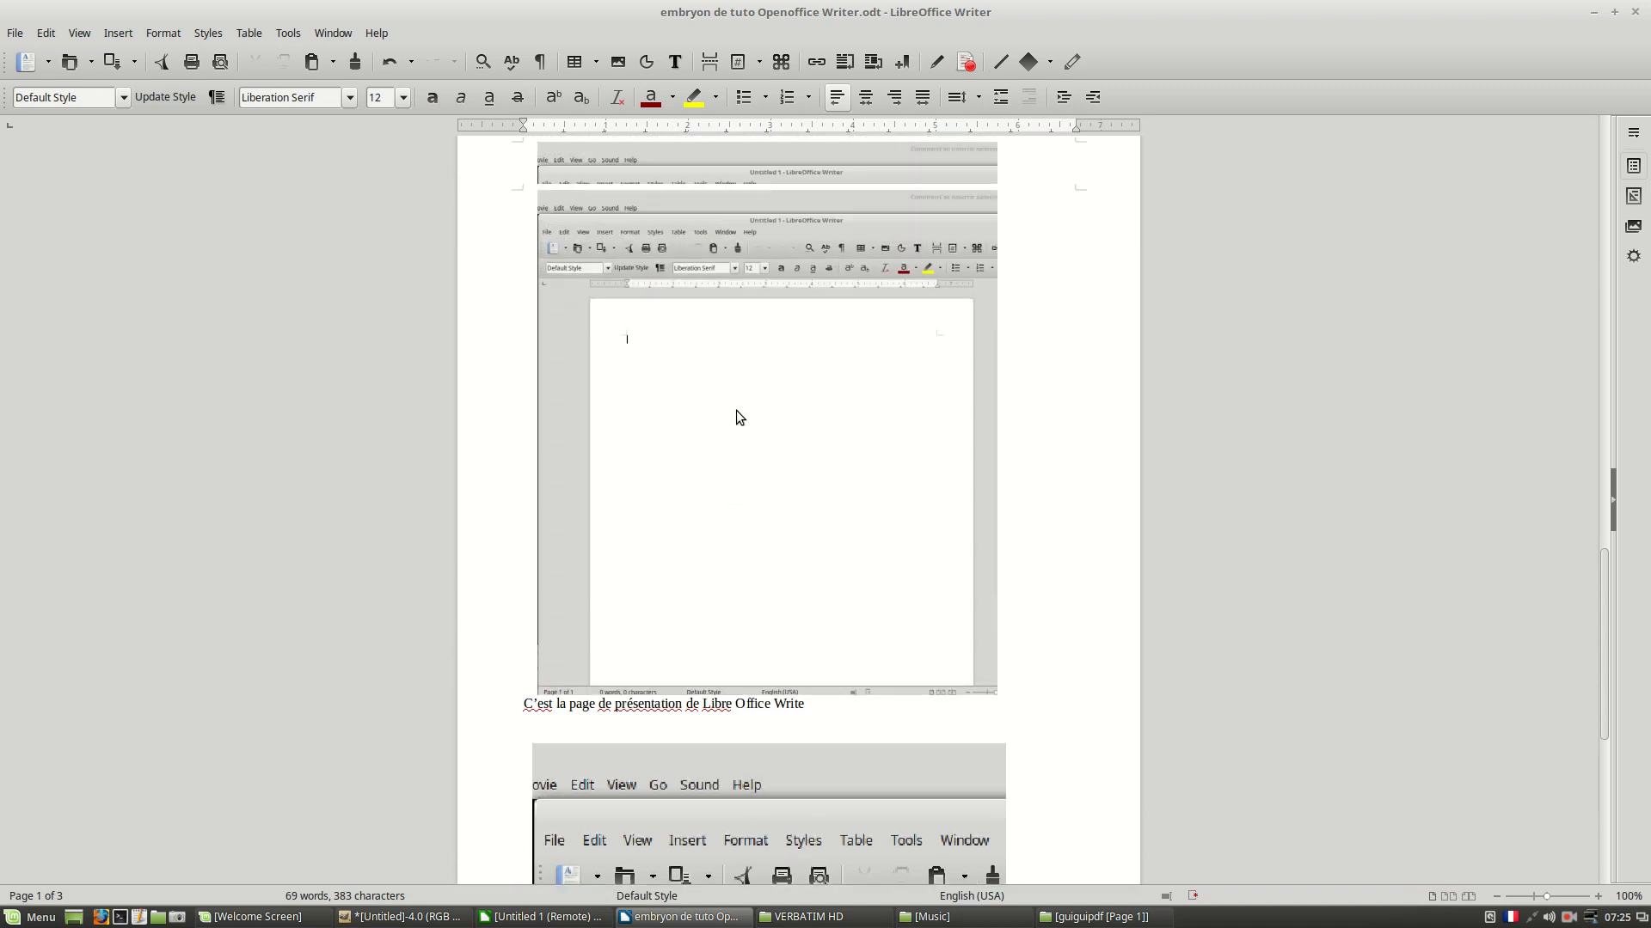
{"action": "scroll", "coordinate": [829, 327], "scroll_direction": "down", "scroll_amount": 7}
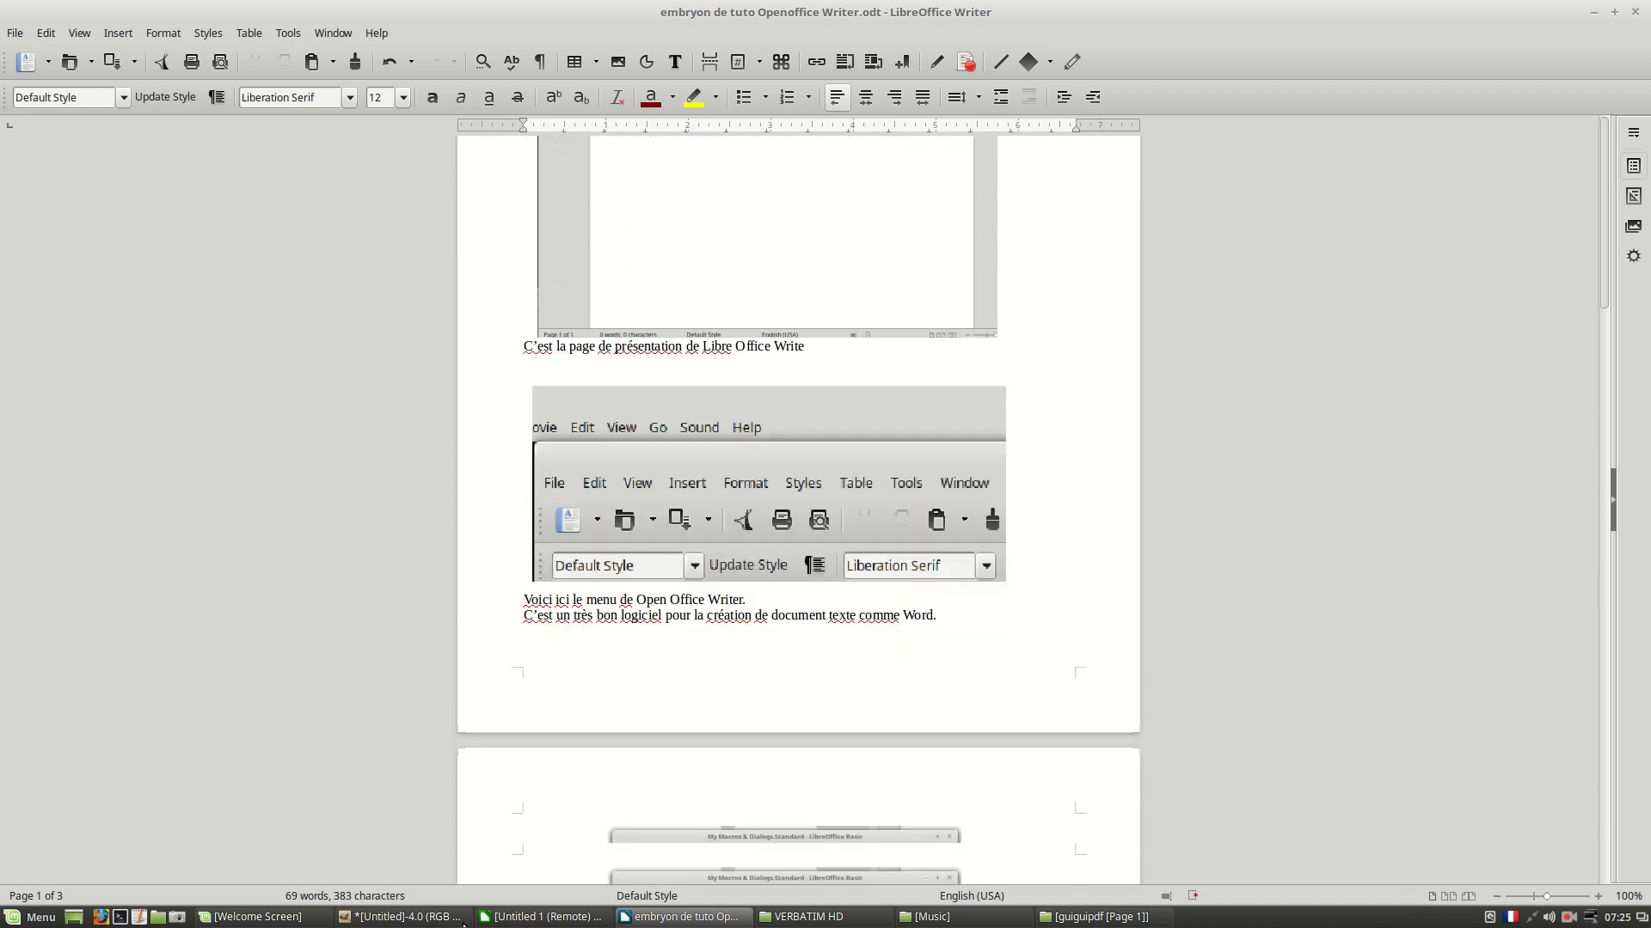
Switch back to GIMP and capture a region of the "guiguipdf [Page 1]" folder window, about 464 × 154 px, with a 2-second delay
{"action": "left_click", "coordinate": [465, 917]}
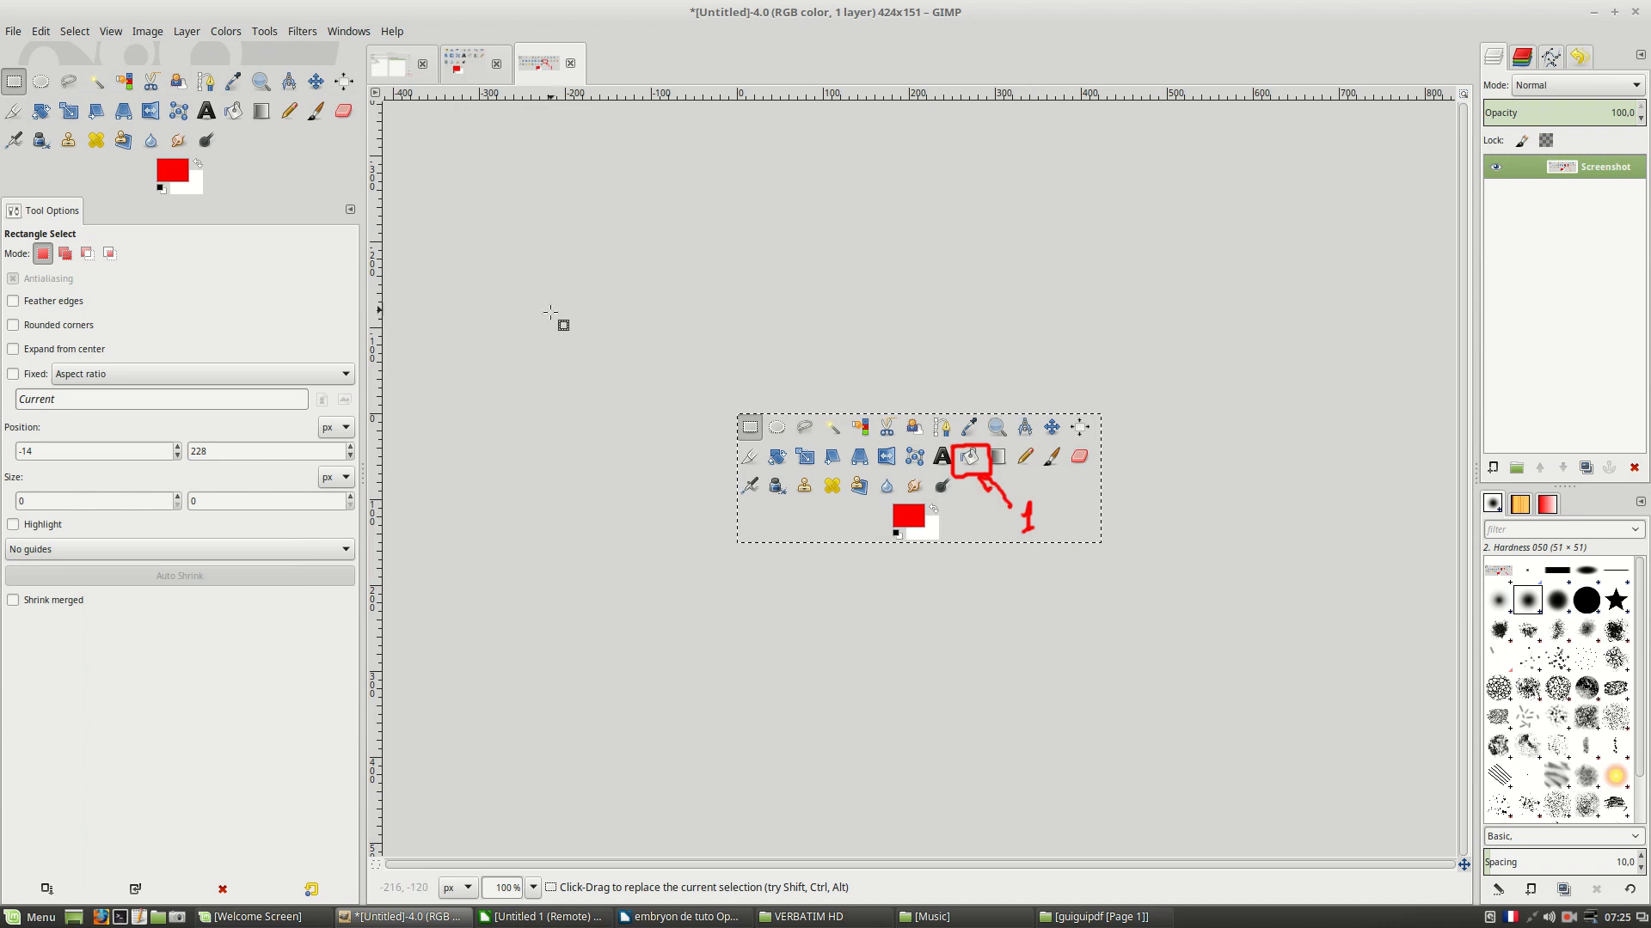
{"action": "left_click", "coordinate": [13, 31]}
{"action": "mouse_move", "coordinate": [60, 74]}
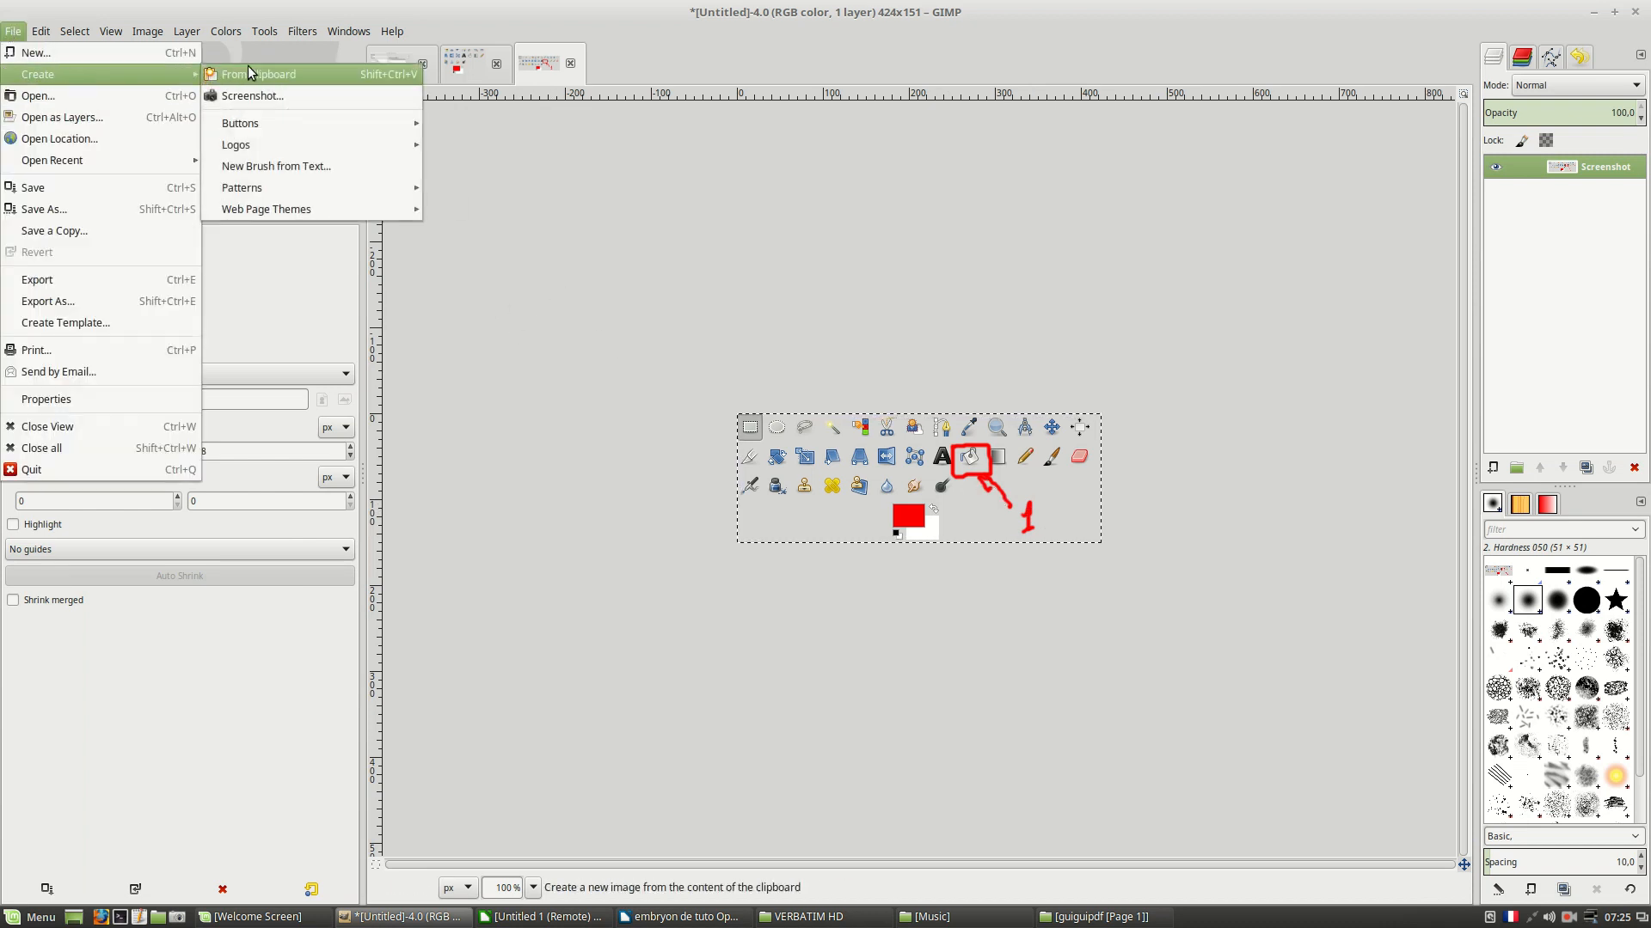
{"action": "left_click", "coordinate": [250, 96]}
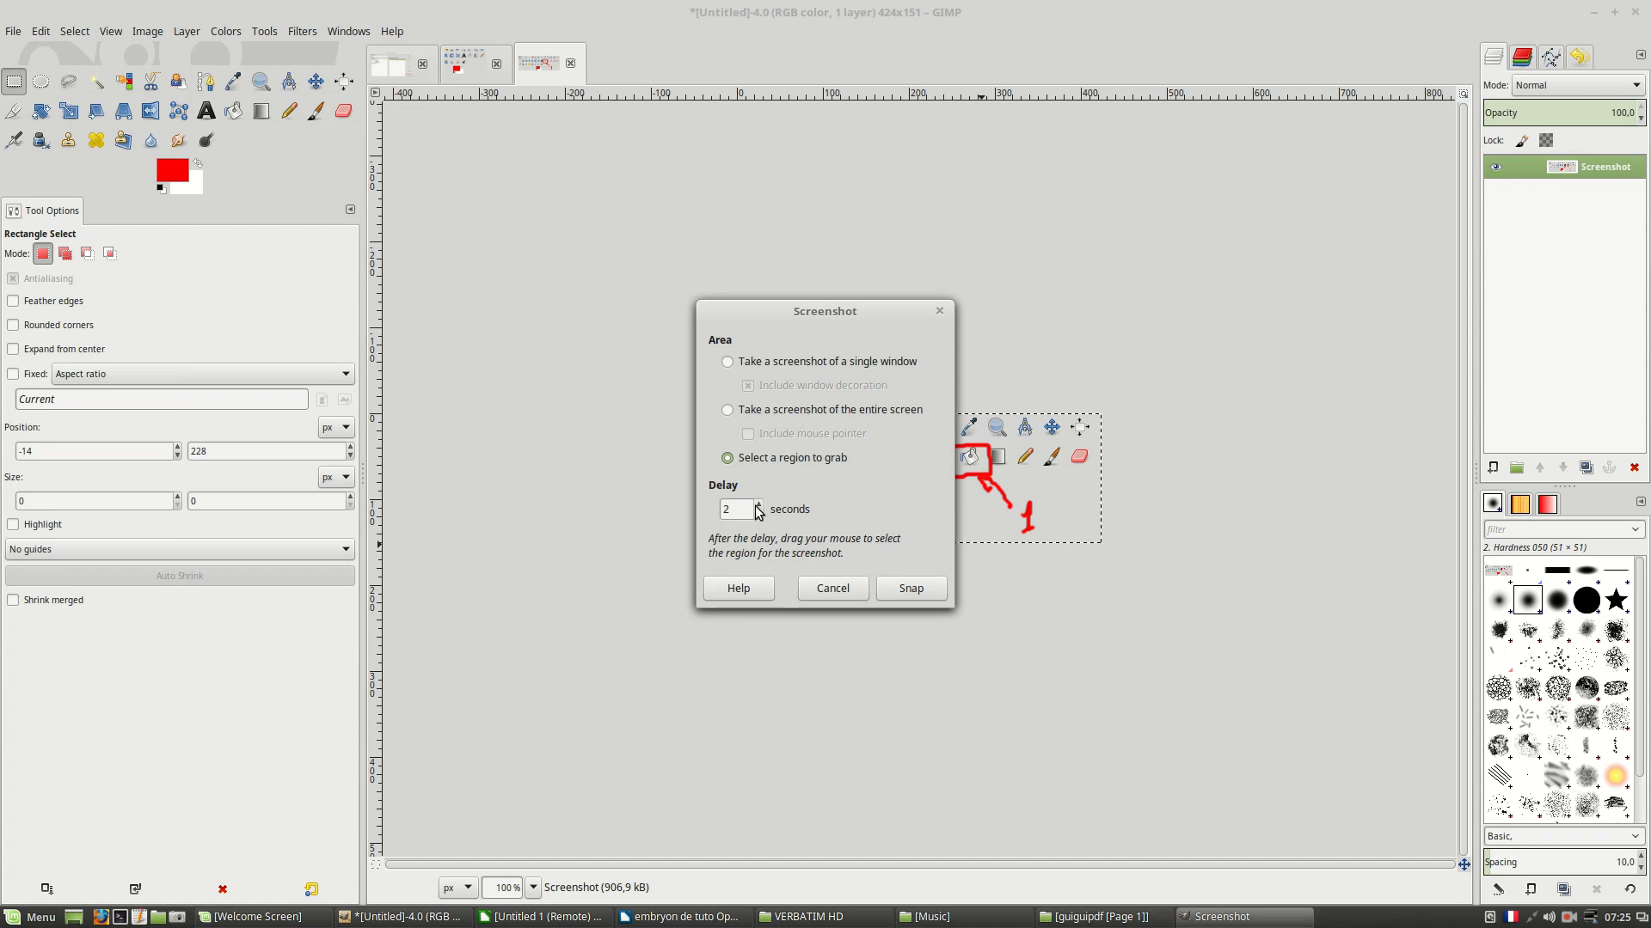
{"action": "left_click", "coordinate": [911, 588]}
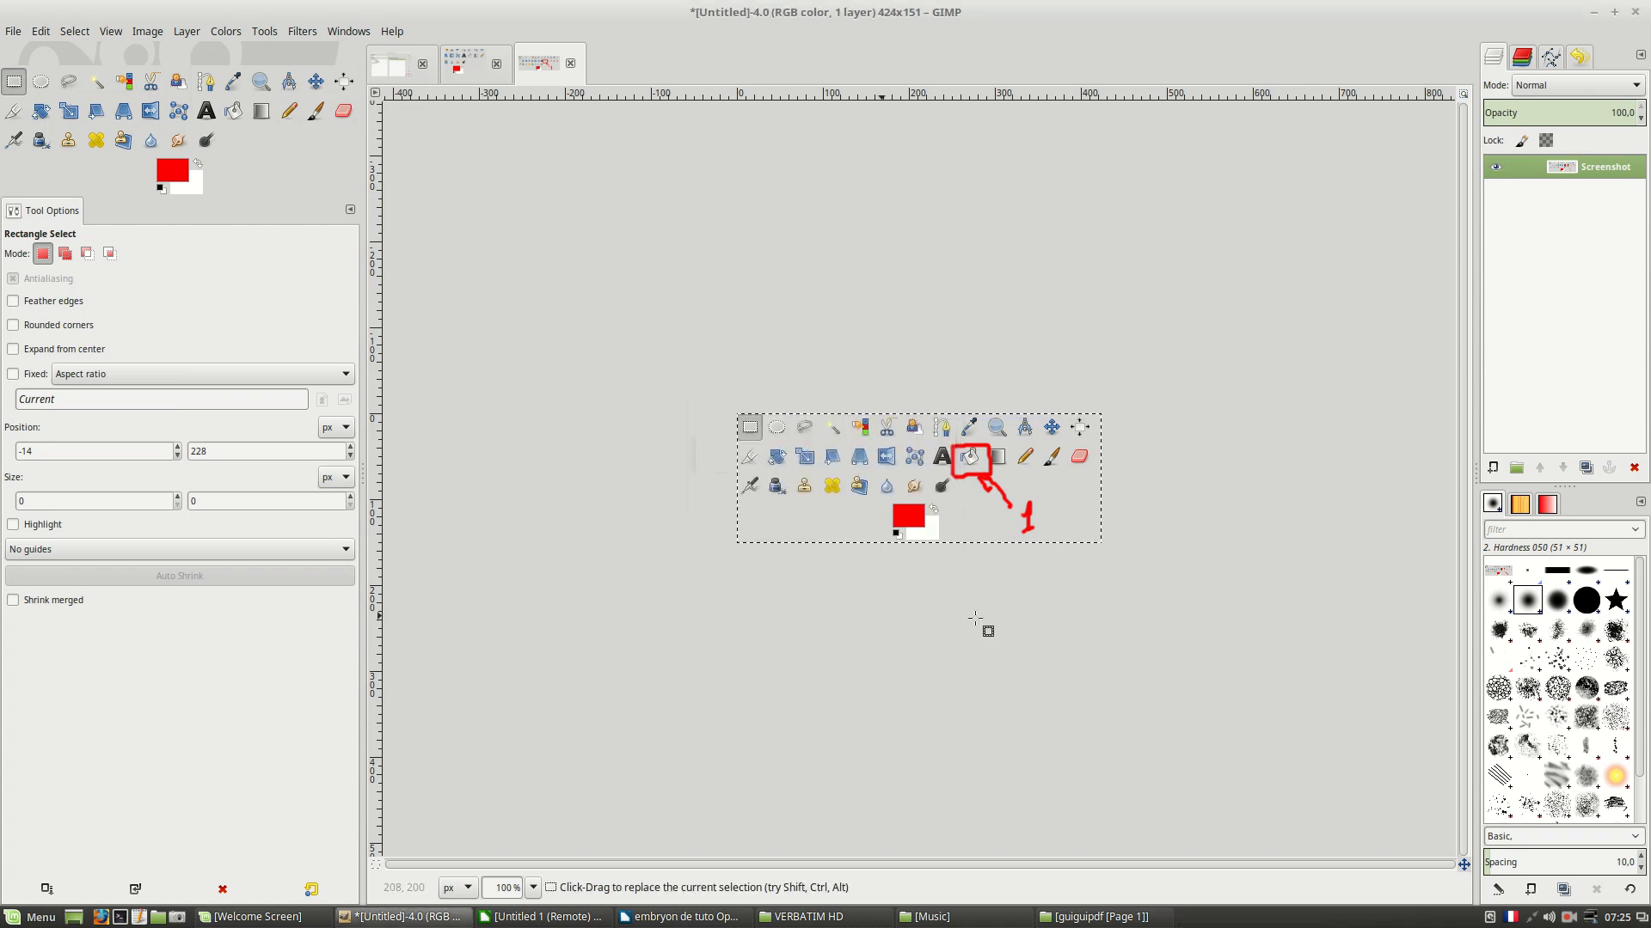
{"action": "left_click", "coordinate": [1077, 917]}
{"action": "left_click_drag", "start_coordinate": [153, 22], "coordinate": [553, 153]}
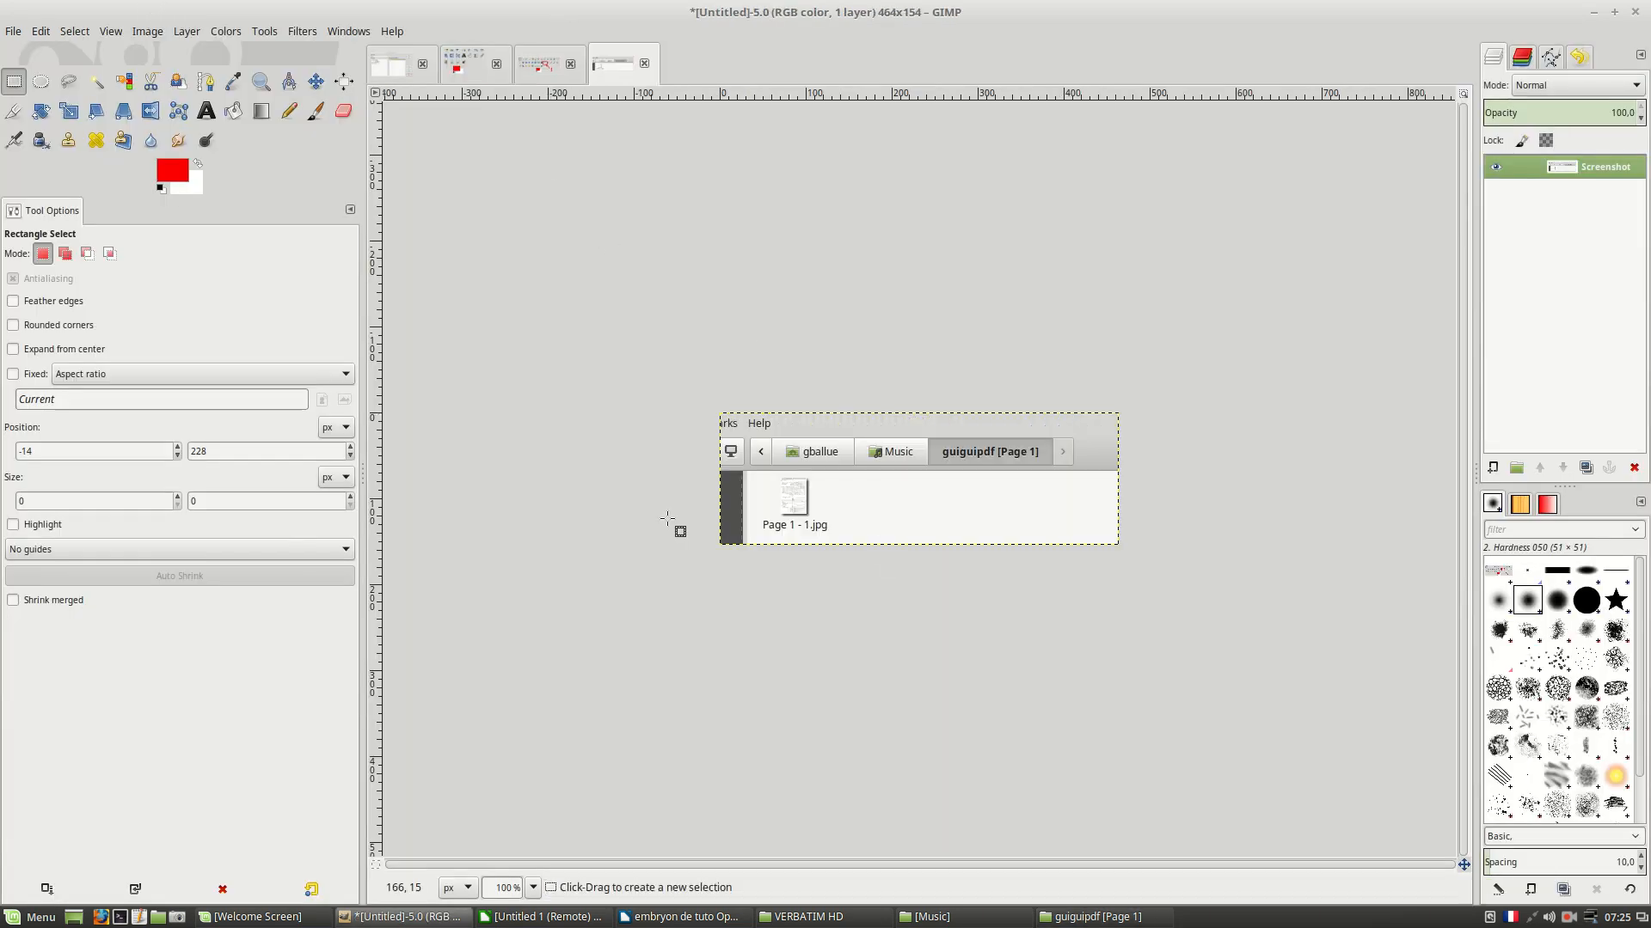